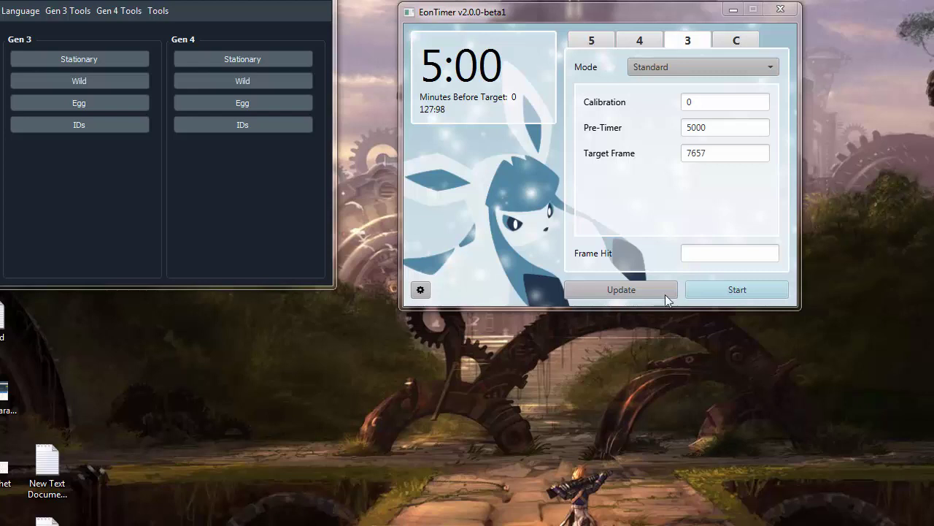
left_click(251, 261)
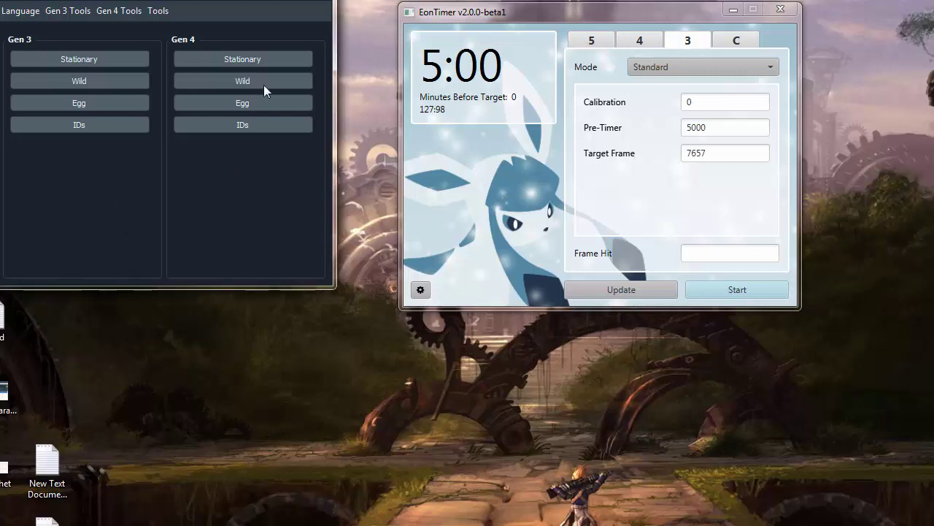
left_click(554, 229)
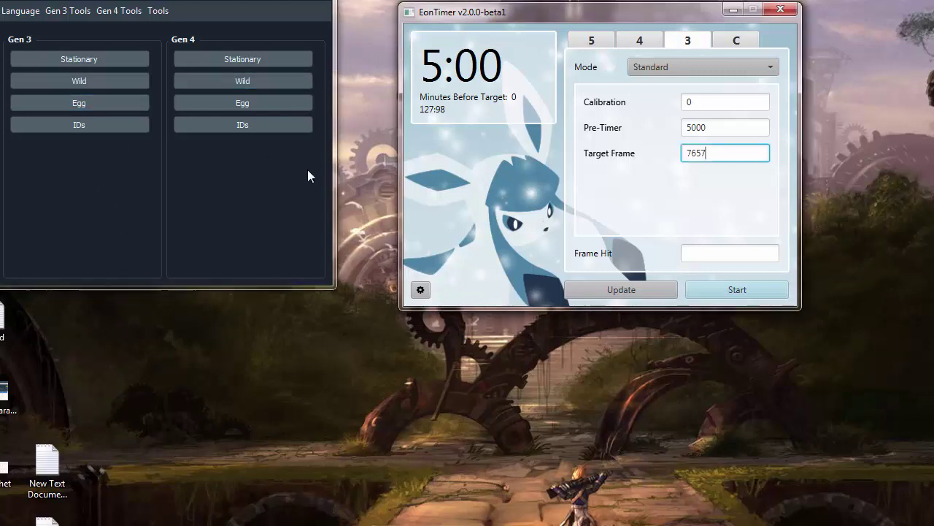
left_click(330, 258)
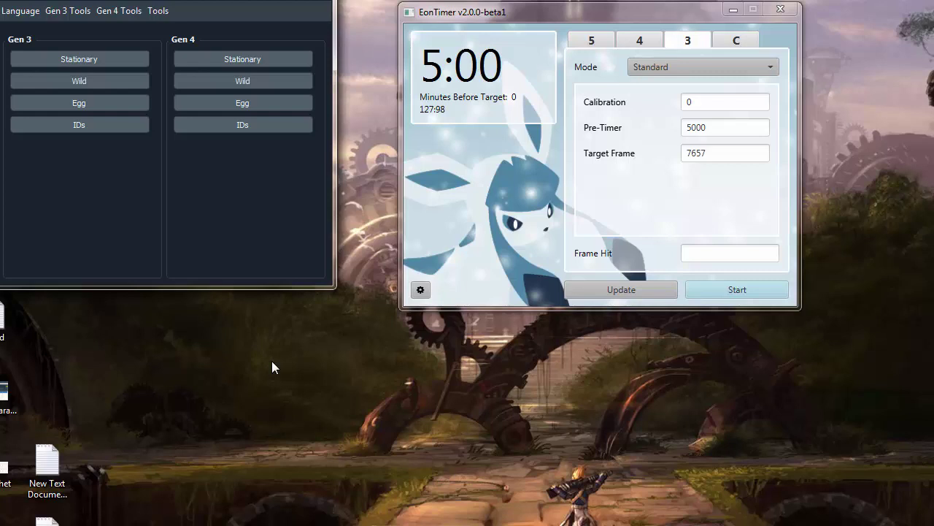
left_click(494, 95)
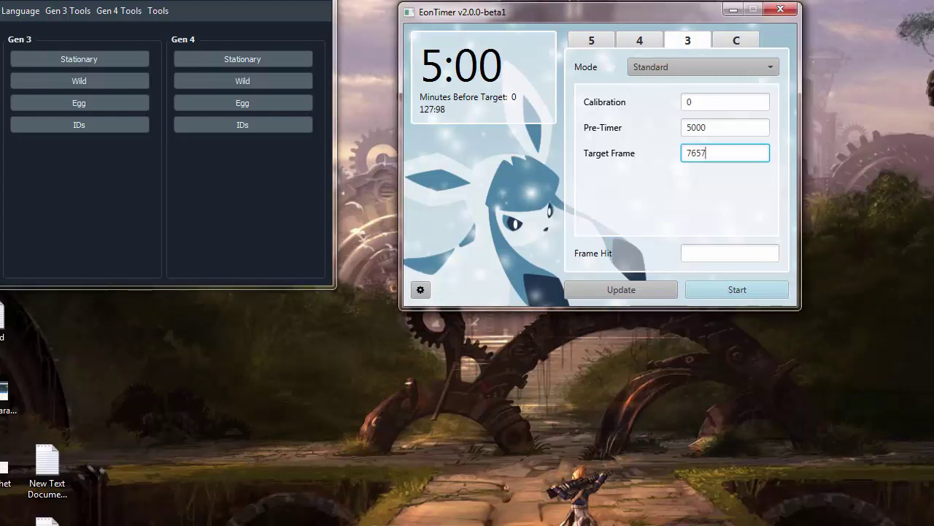
left_click(166, 264)
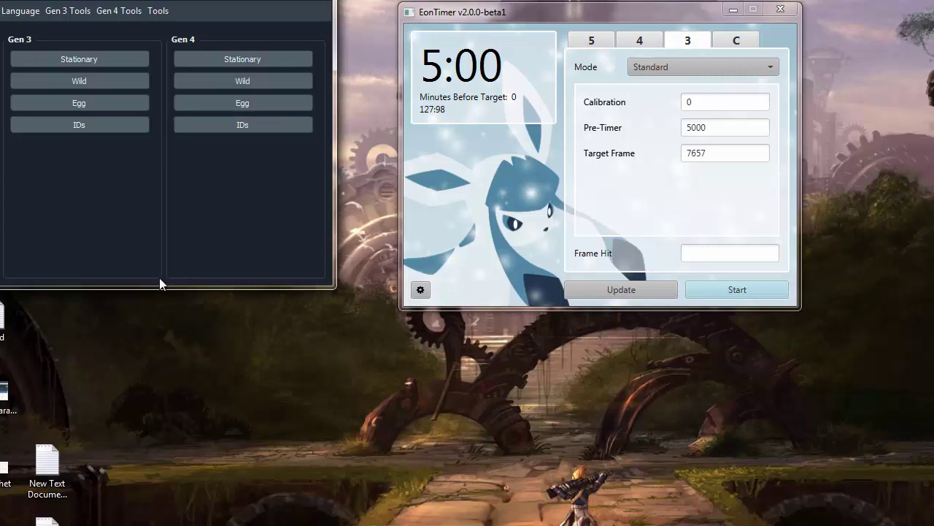
Step: Open the Gen 3 Wild generator and choose the Ruby profile
left_click(38, 83)
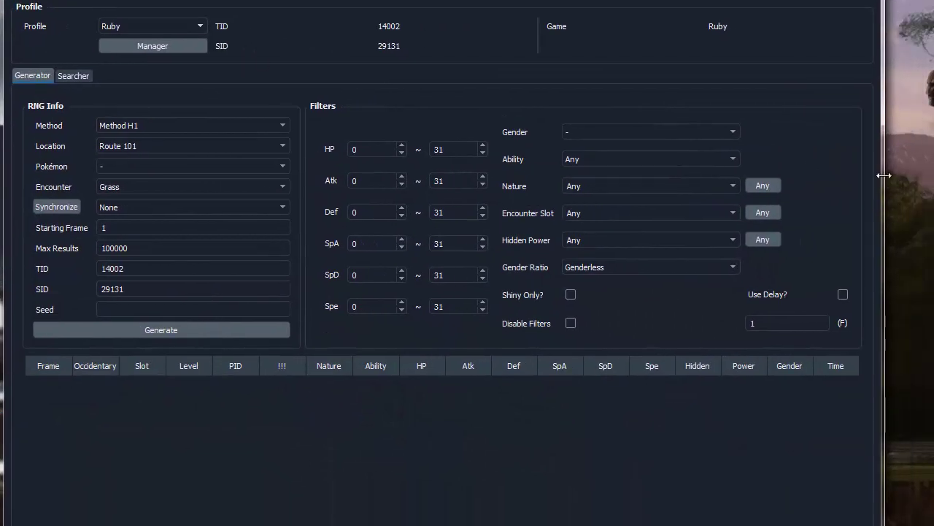
left_click_drag(884, 175, 933, 175)
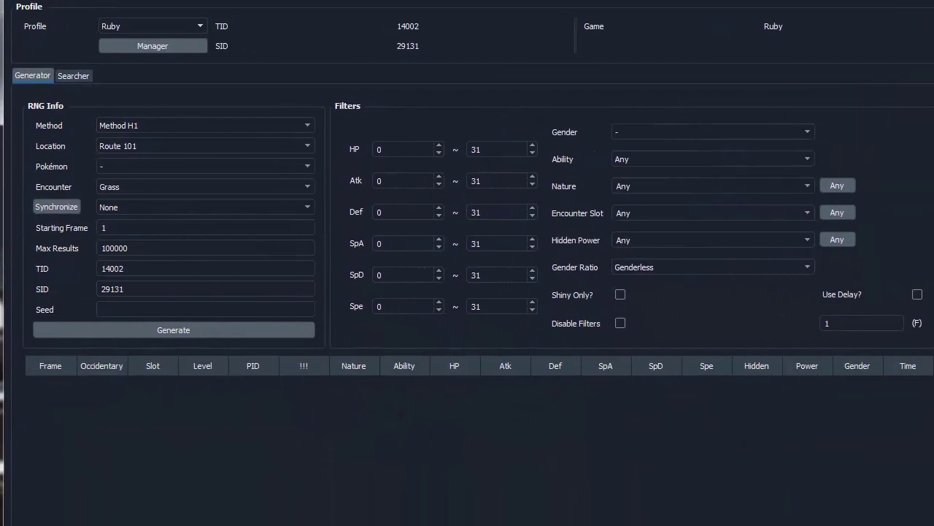
left_click(118, 29)
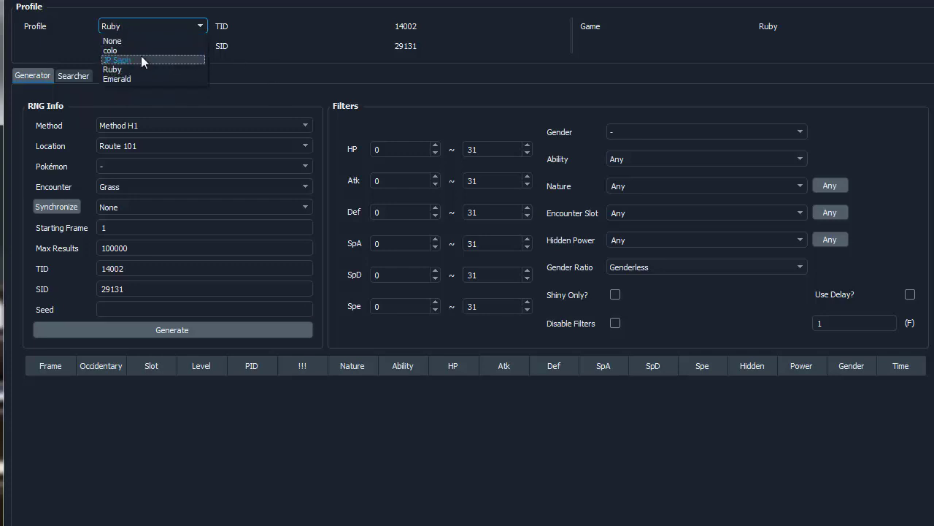
left_click(129, 70)
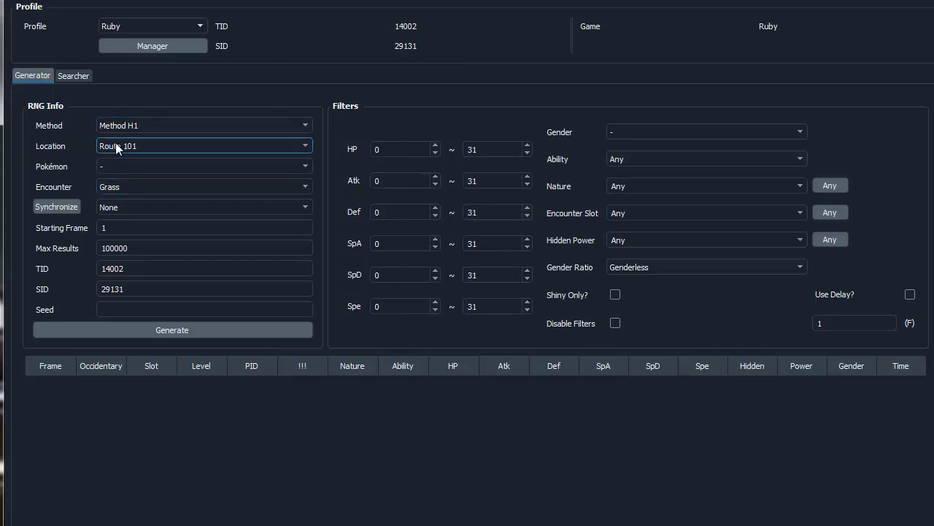
Step: Set the generator's target to Carvanha on Route 119, encountered with the Super Rod
left_click(133, 189)
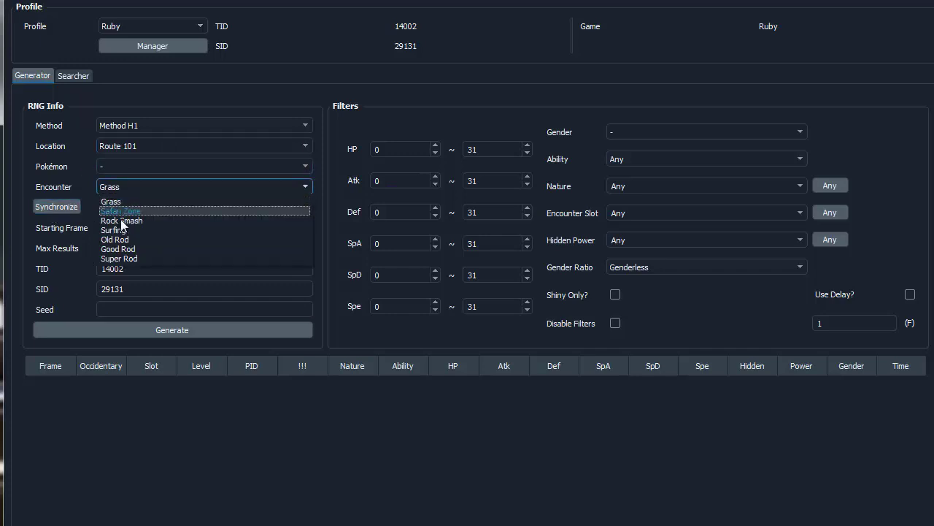
left_click(154, 258)
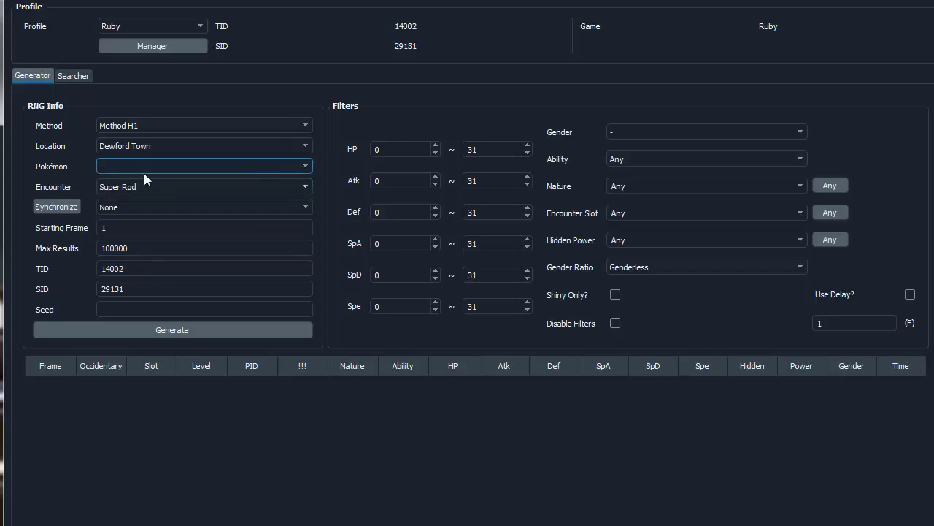
left_click(121, 150)
left_click(121, 151)
left_click(121, 150)
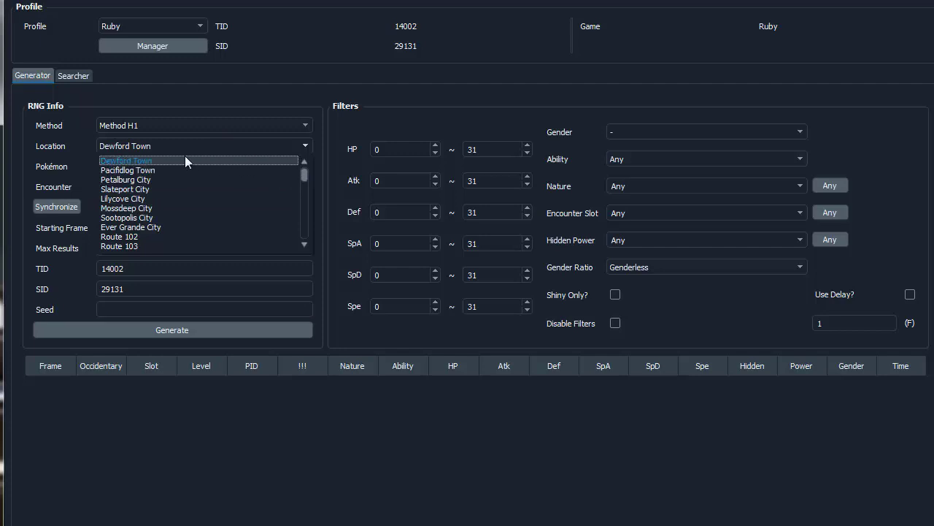
scroll(169, 167, "down", 3)
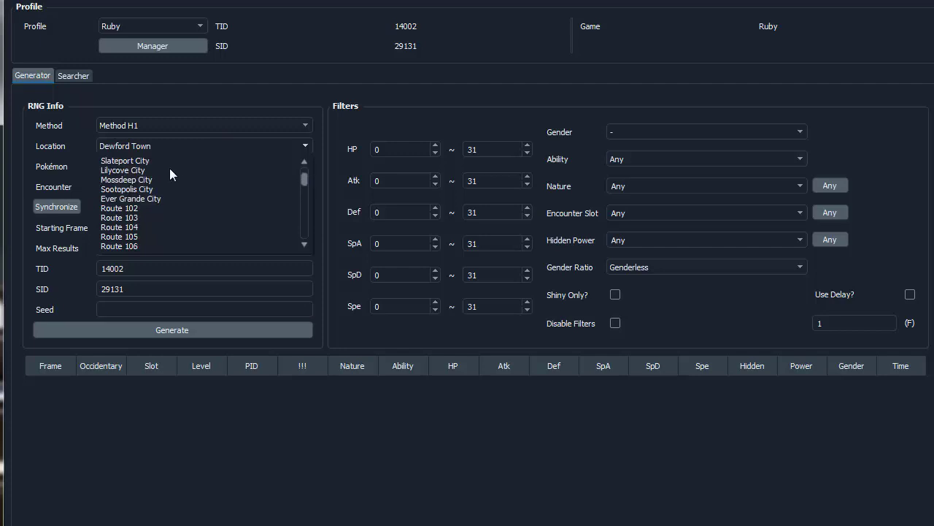
scroll(215, 206, "up", 2)
scroll(138, 206, "up", 1)
scroll(138, 206, "down", 4)
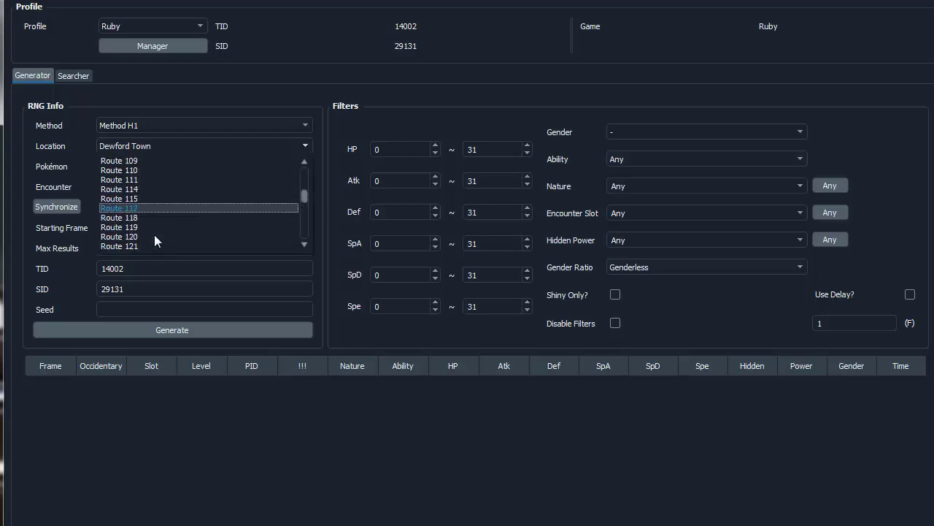
scroll(137, 232, "down", 1)
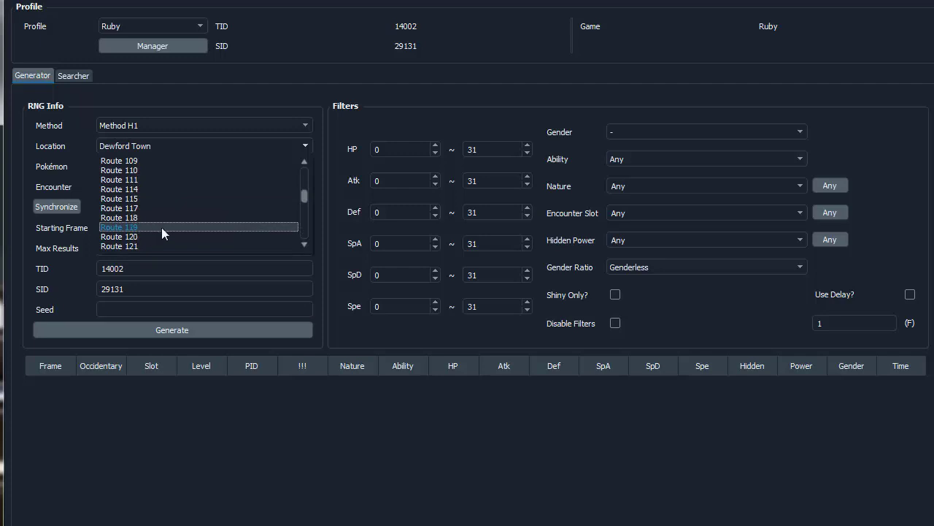
left_click(161, 227)
left_click(134, 165)
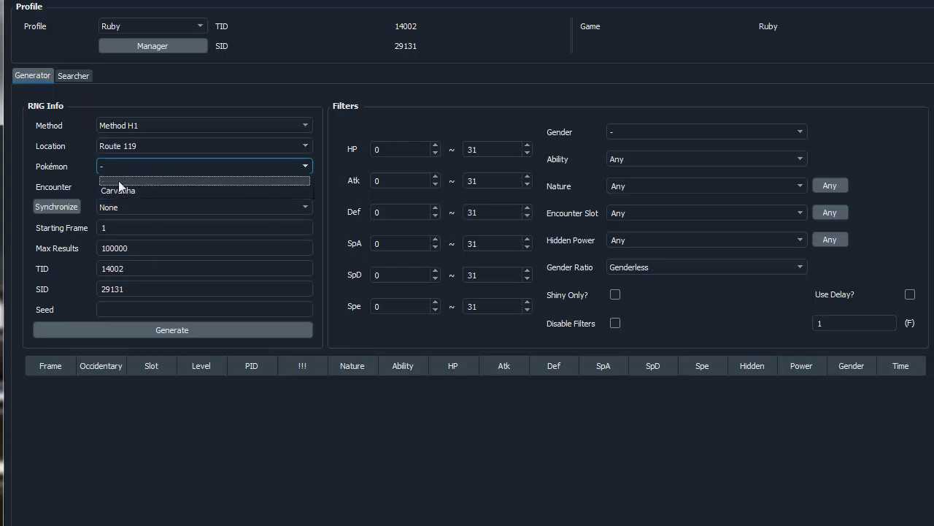
left_click(136, 191)
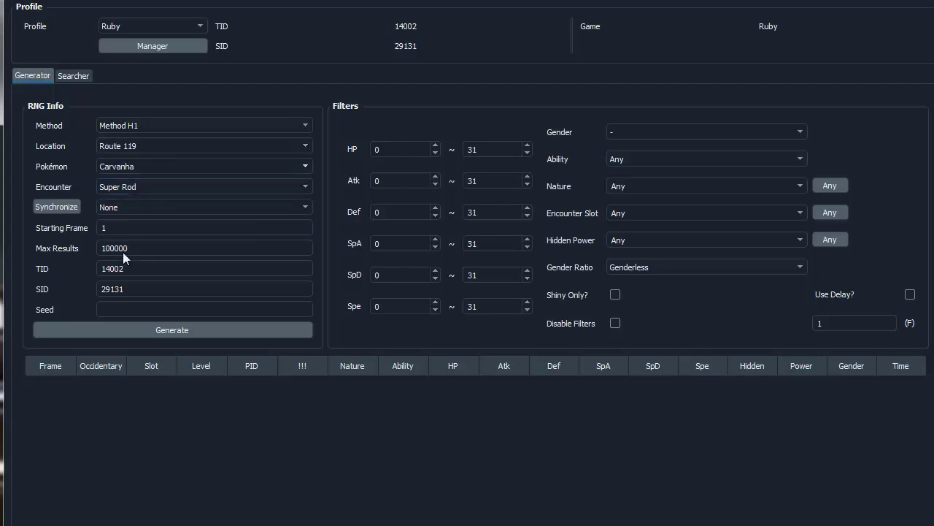
Step: Set the generator's seed to 5A0
left_click(105, 310)
key("shift+Tab")
key("shift+Tab")
key("shift+Tab")
key("shift+Tab")
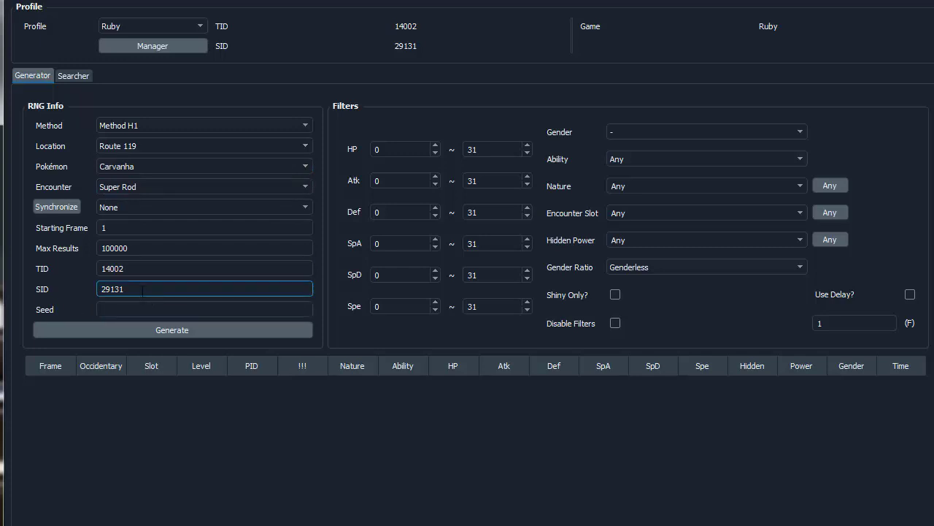
key("Tab")
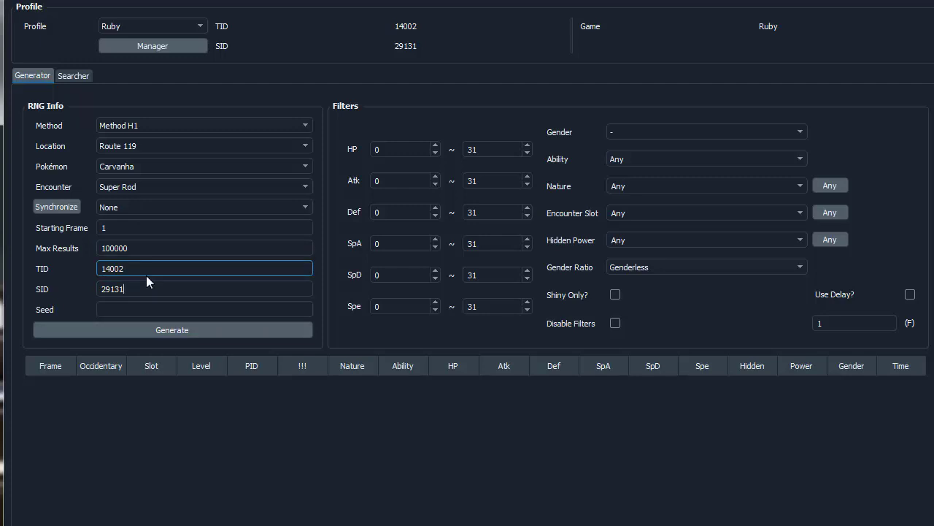
left_click(144, 310)
left_click(441, 384)
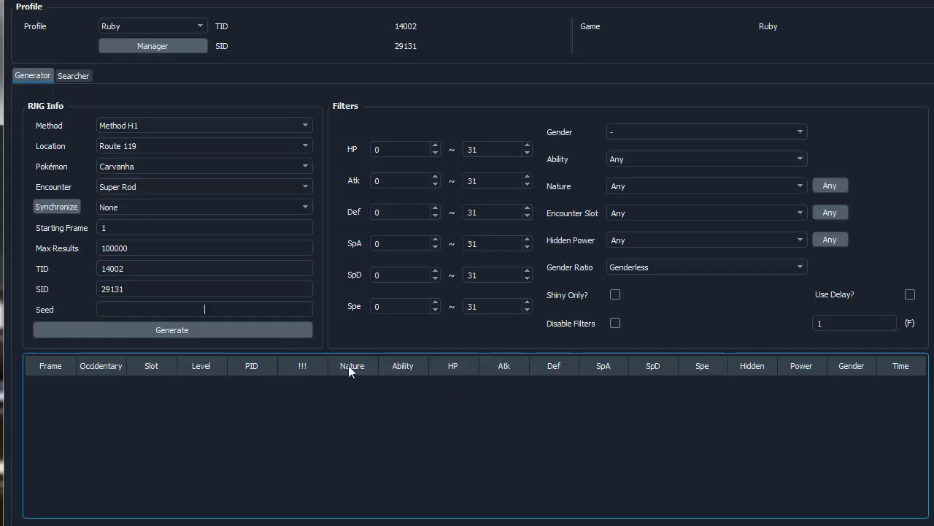
type("5A0")
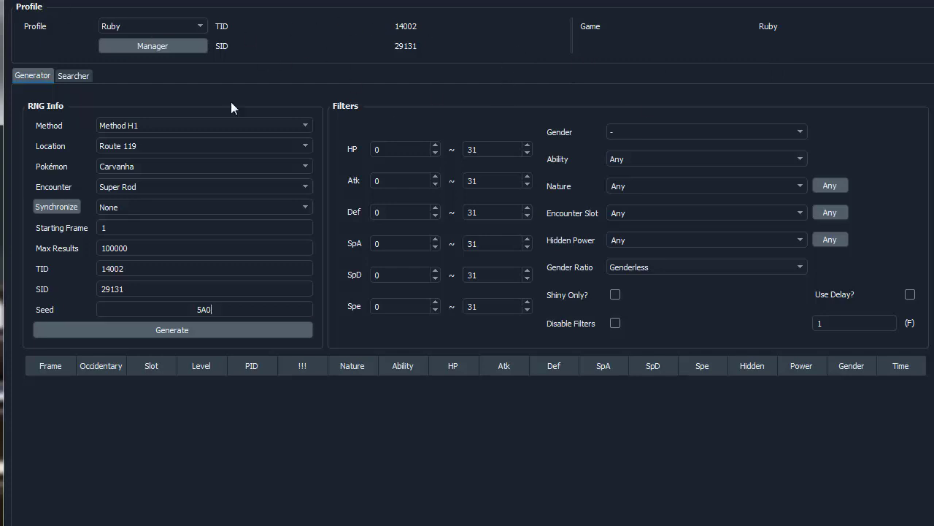
Step: Restrict the filters to shiny only and generate the list of frames
left_click(616, 295)
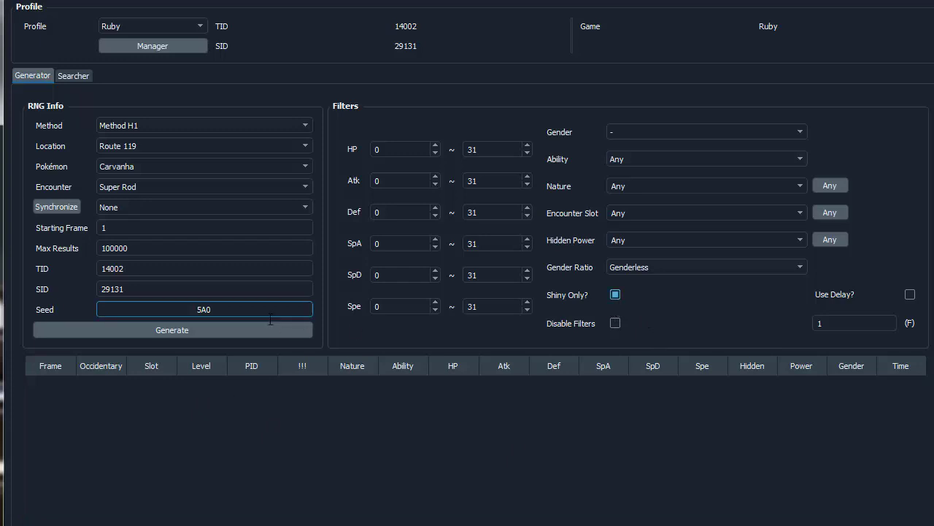
left_click(270, 330)
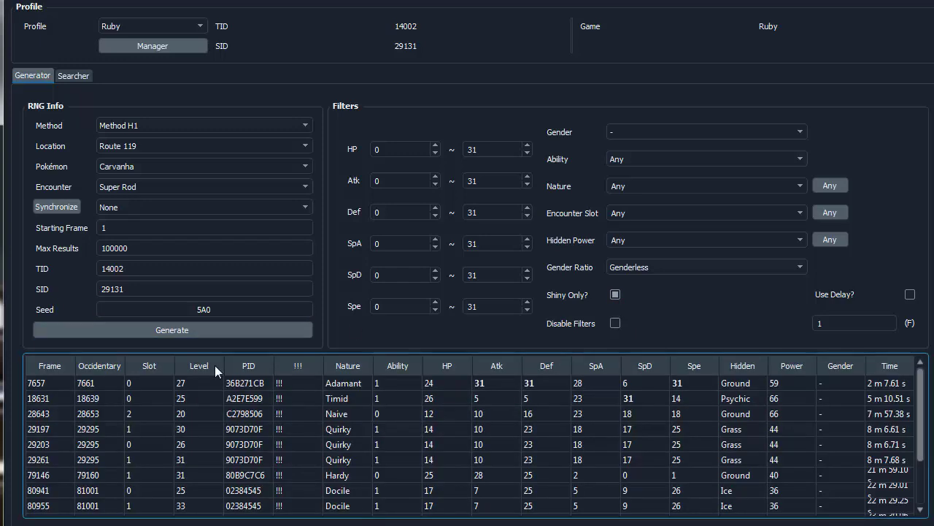
Step: Examine the encounter slots of the generated shiny frames
left_click(157, 418)
scroll(158, 421, "down", 2)
scroll(159, 420, "up", 2)
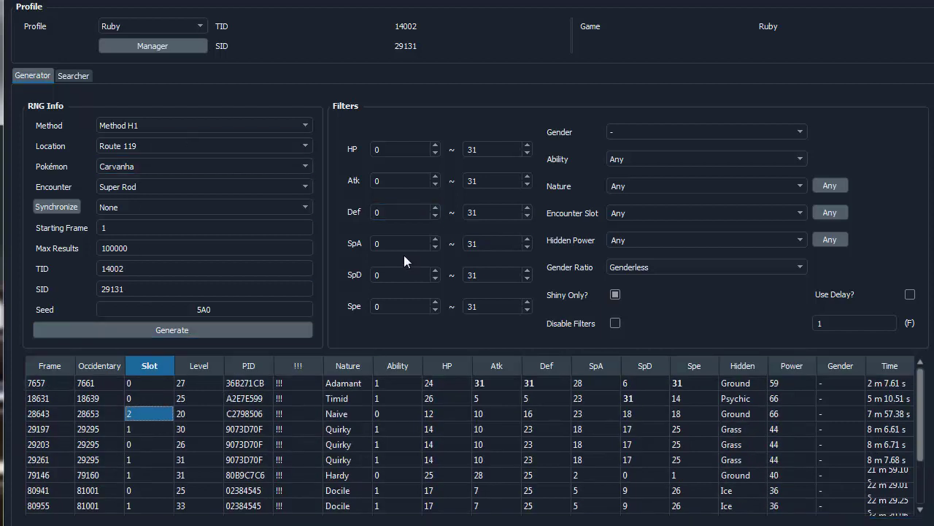
left_click(153, 490)
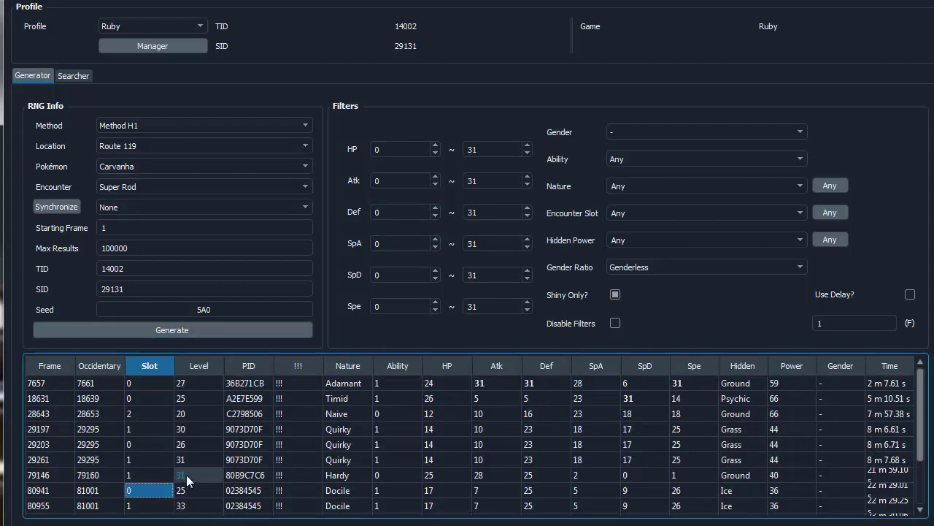
scroll(177, 454, "down", 2)
scroll(160, 459, "up", 2)
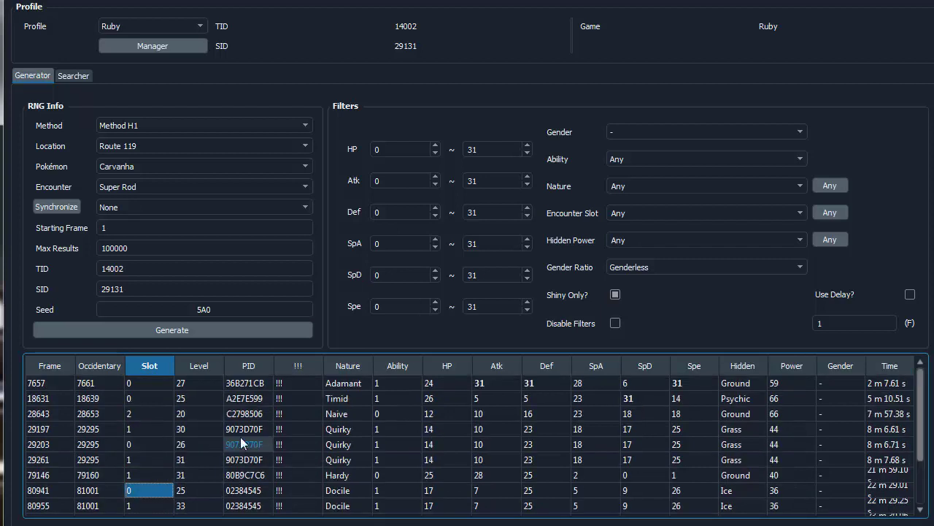
left_click(161, 398)
left_click(186, 385)
left_click(154, 384)
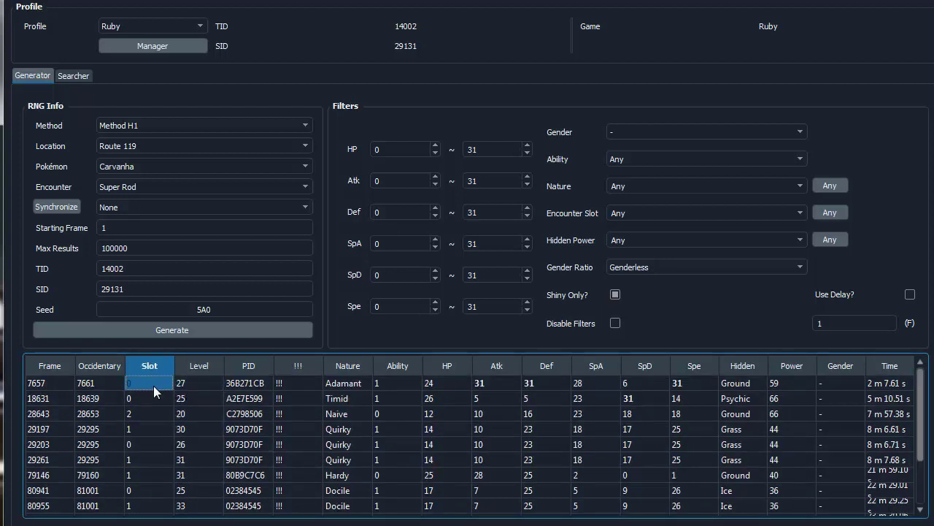
Step: Try Route 122 as the location with Sharpedo and Wailmer as the Pokémon to compare their encounter slot filters
left_click(118, 137)
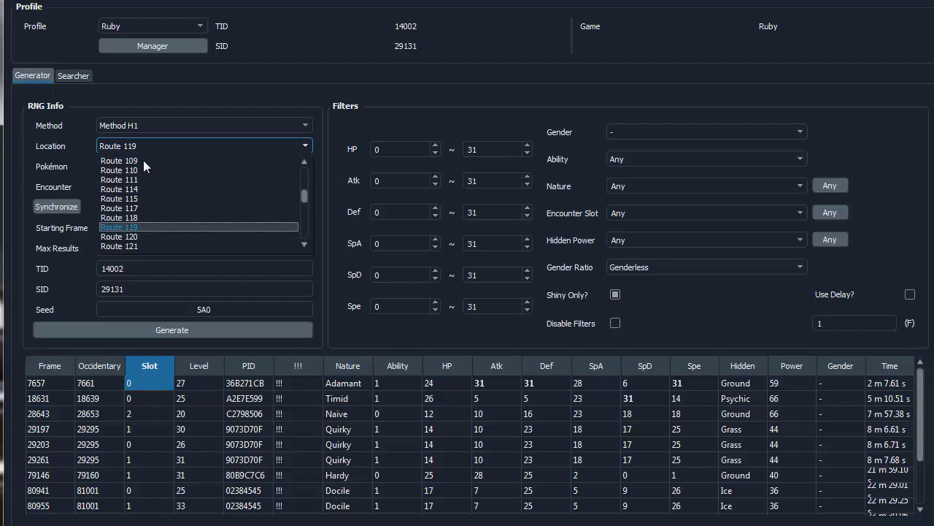
left_click(140, 241)
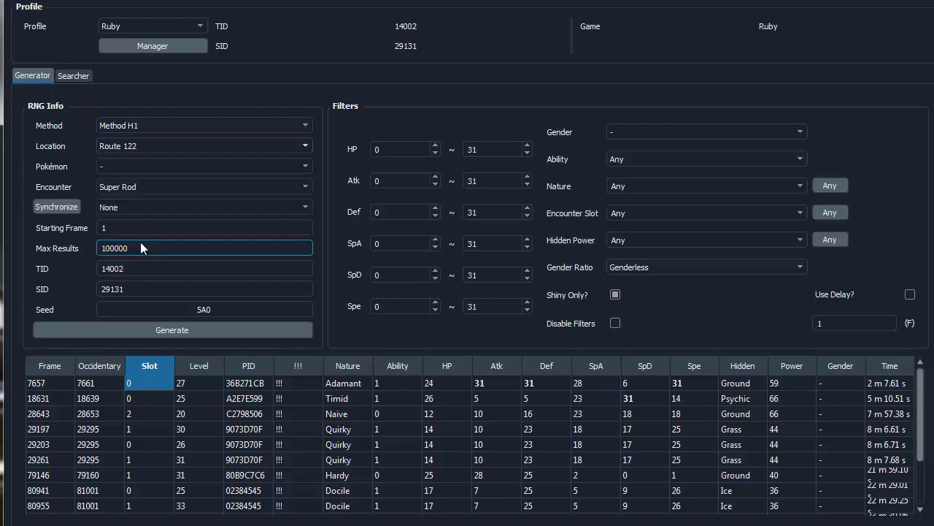
left_click(164, 168)
left_click(151, 189)
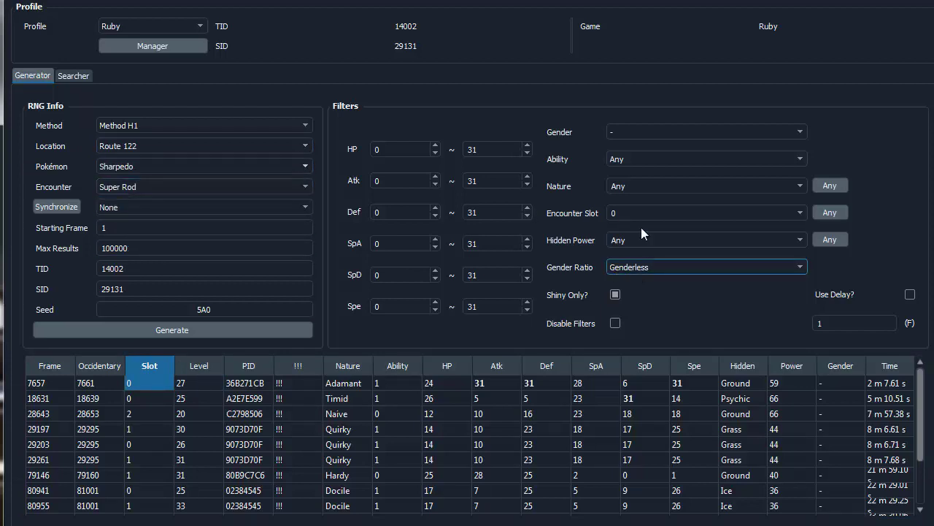
key("Down")
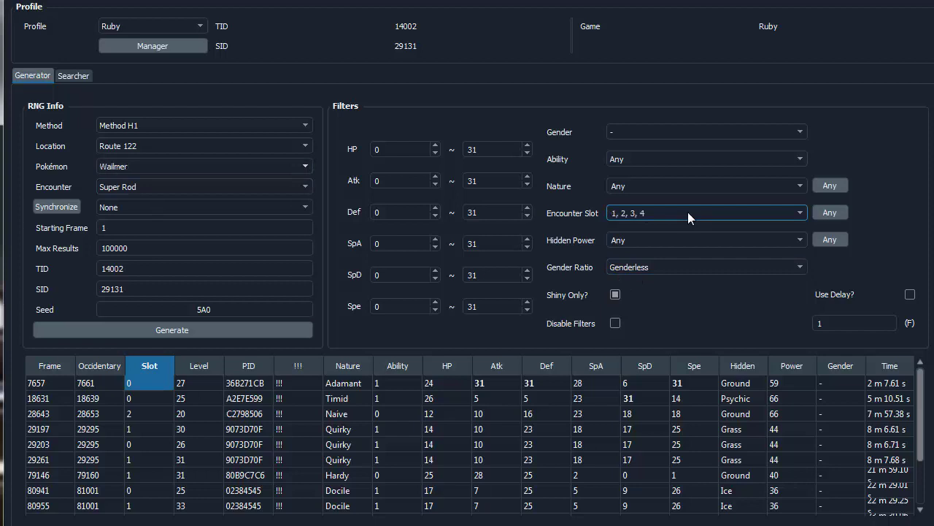
left_click(149, 165)
Step: Set the location back to Route 119 and regenerate the list of frames
left_click(159, 143)
left_click(158, 142)
left_click(159, 145)
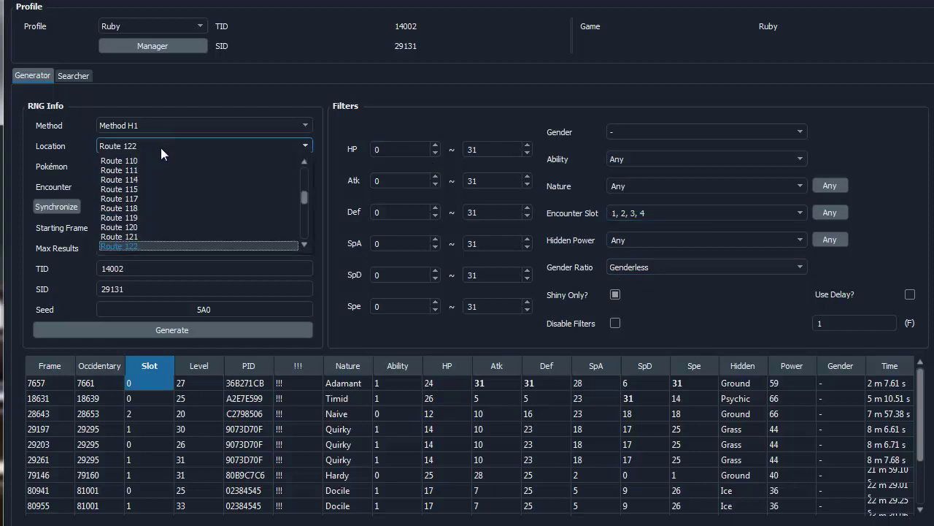
left_click(155, 215)
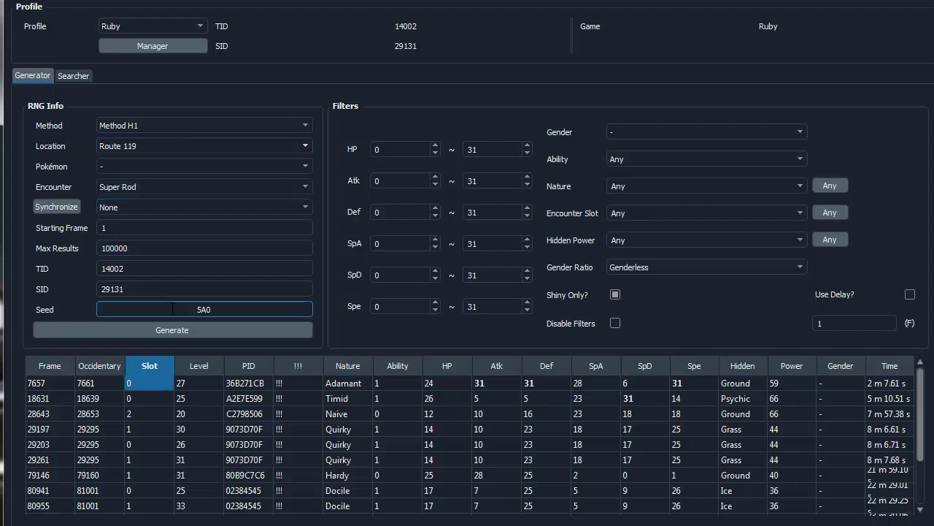
left_click(146, 333)
Step: Select the entire result row of frame 7657
left_click(292, 383)
left_click(245, 384)
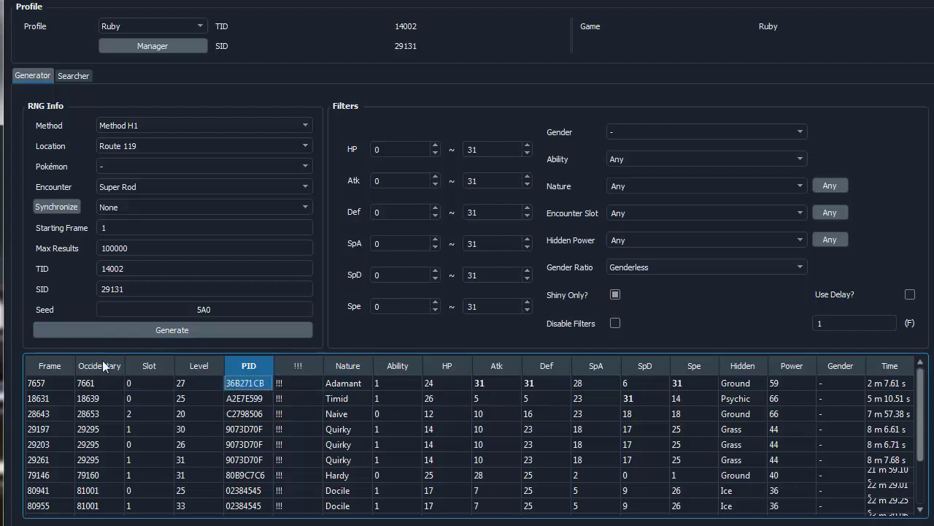
left_click_drag(49, 387, 896, 385)
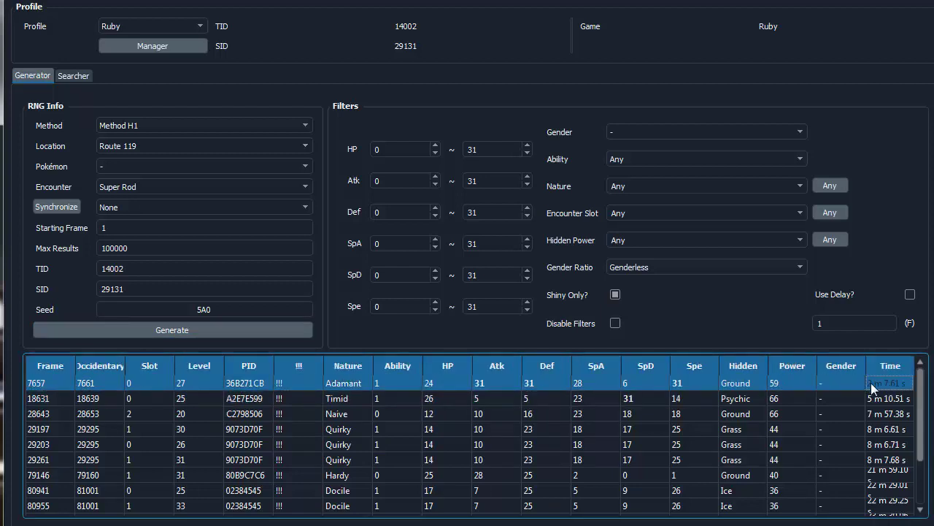
Step: Switch to EonTimer and check that the target frame matches frame 7657 from the results
left_click(44, 385)
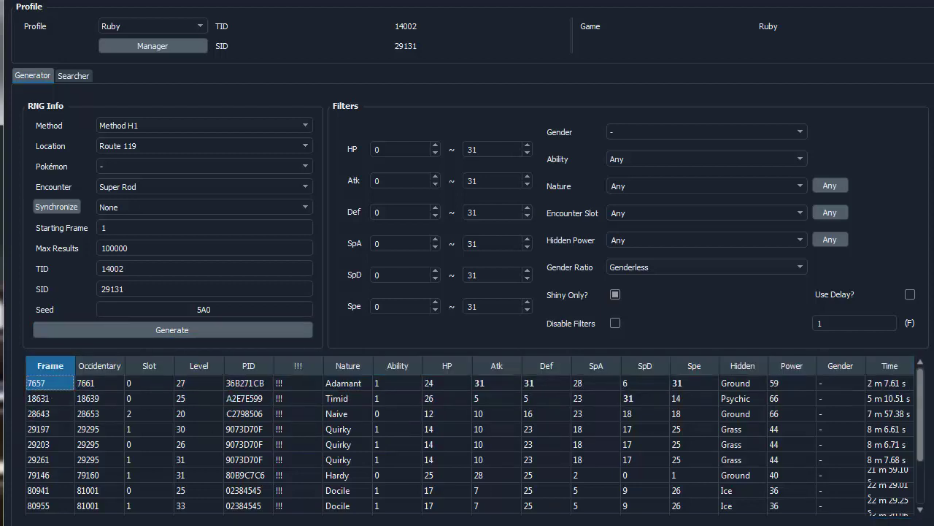
key("alt+Tab")
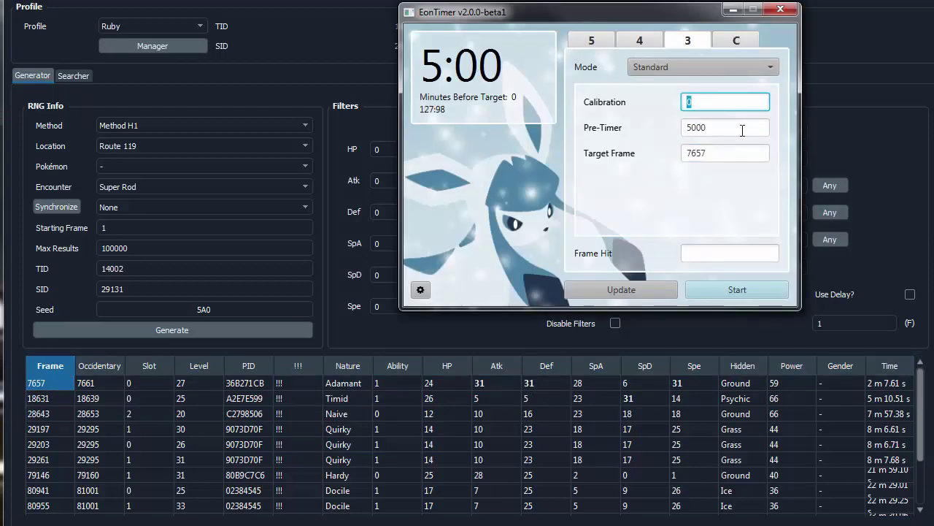
key("Tab")
left_click(745, 159)
left_click(745, 158)
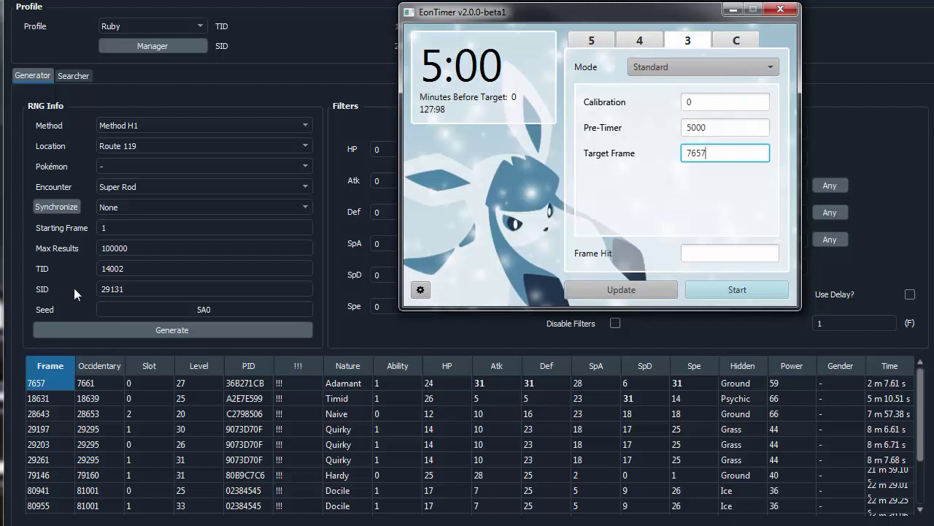
Step: Return to the generator and examine the nature, IVs and encounter slot of frame 7657 in the results
left_click(101, 363)
left_click(175, 244)
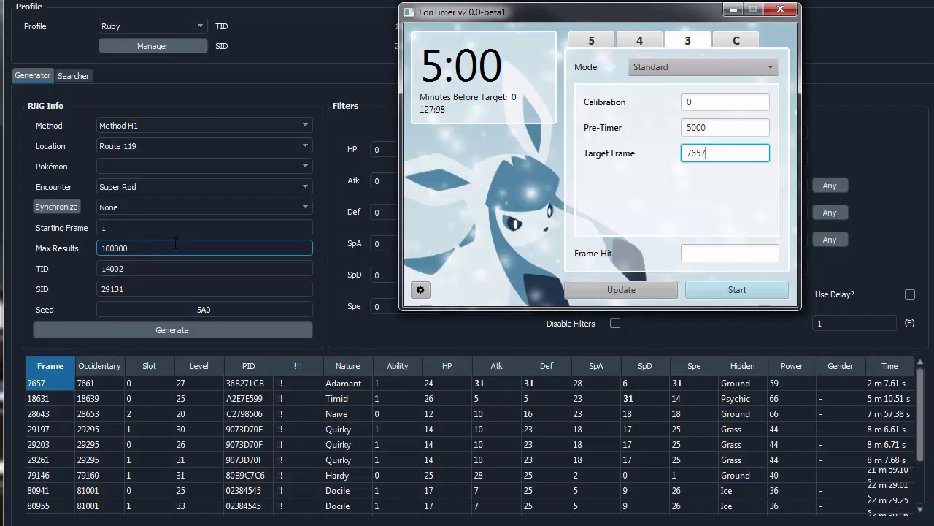
left_click(468, 334)
left_click_drag(330, 384, 792, 398)
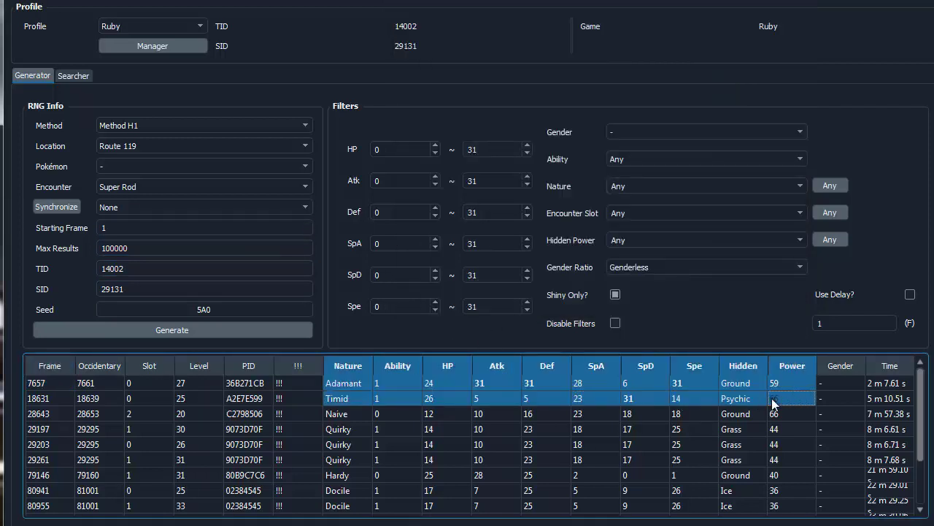
left_click(791, 398)
left_click_drag(866, 382, 57, 384)
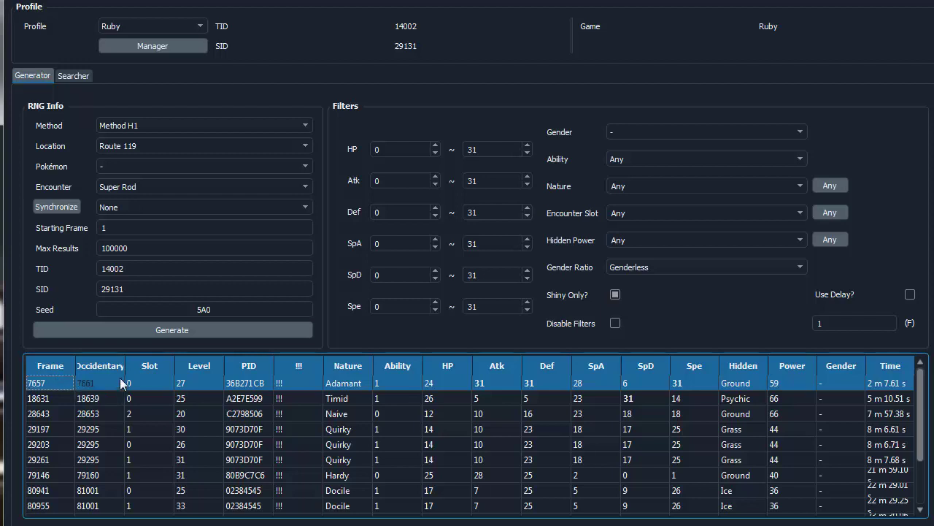
left_click(140, 384)
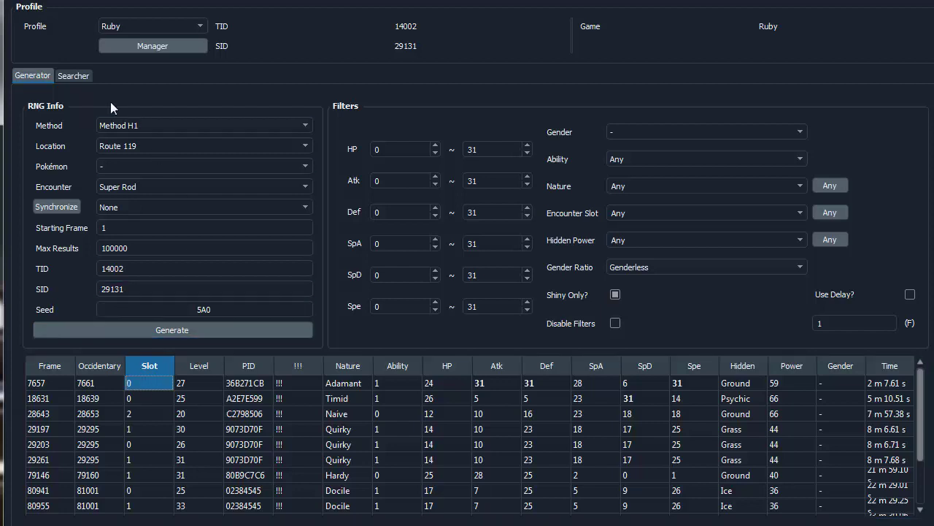
left_click(130, 127)
left_click(130, 127)
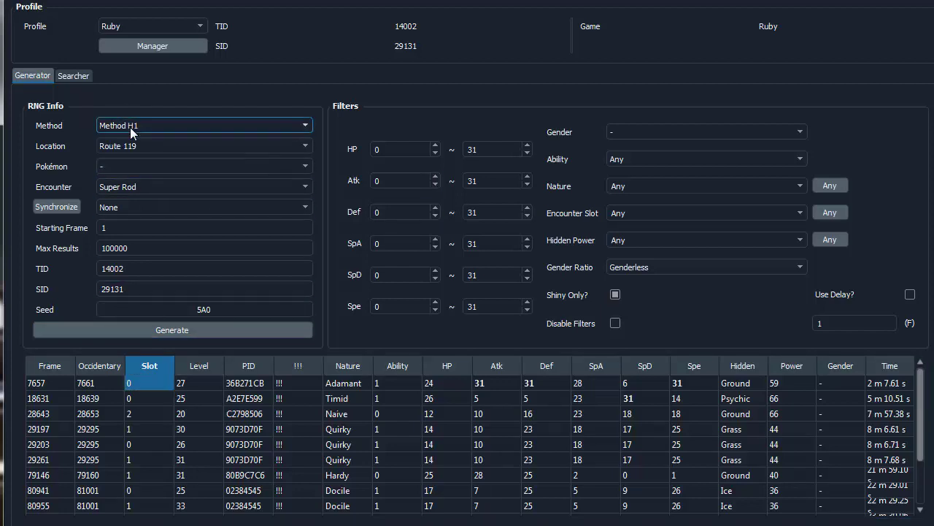
left_click(130, 127)
left_click(155, 140)
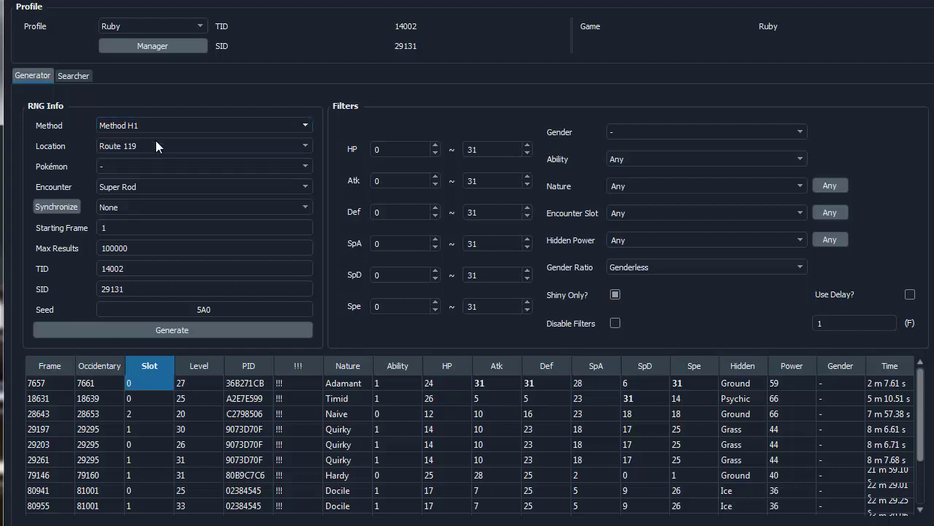
left_click(198, 398)
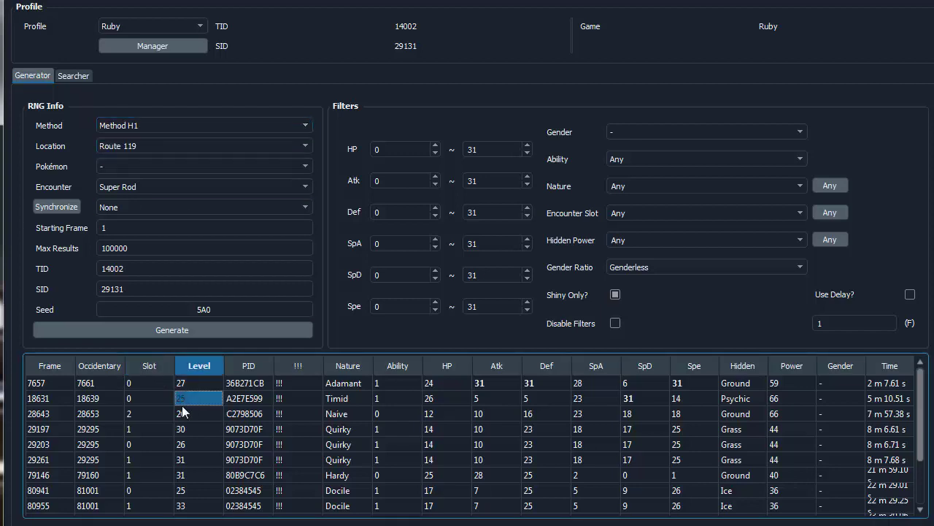
Step: Turn off the shiny-only filter and generate frames with starting frame 7600 and max results 7700
left_click(615, 294)
left_click(152, 229)
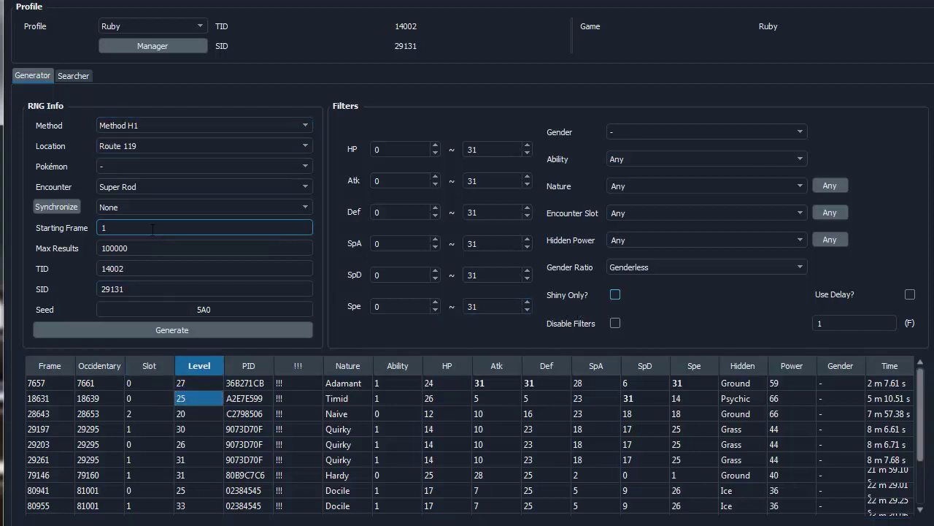
left_click(395, 389)
type("7600")
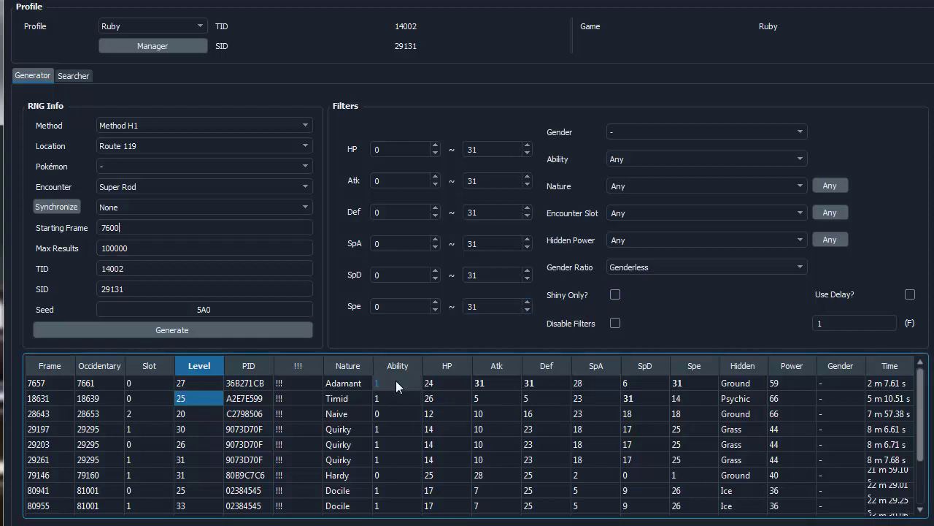
key("Tab")
type("7700")
left_click(179, 330)
Step: Locate shiny frame 7657 in the unfiltered results and examine its level and PID beside the neighbouring frames
left_click(296, 446)
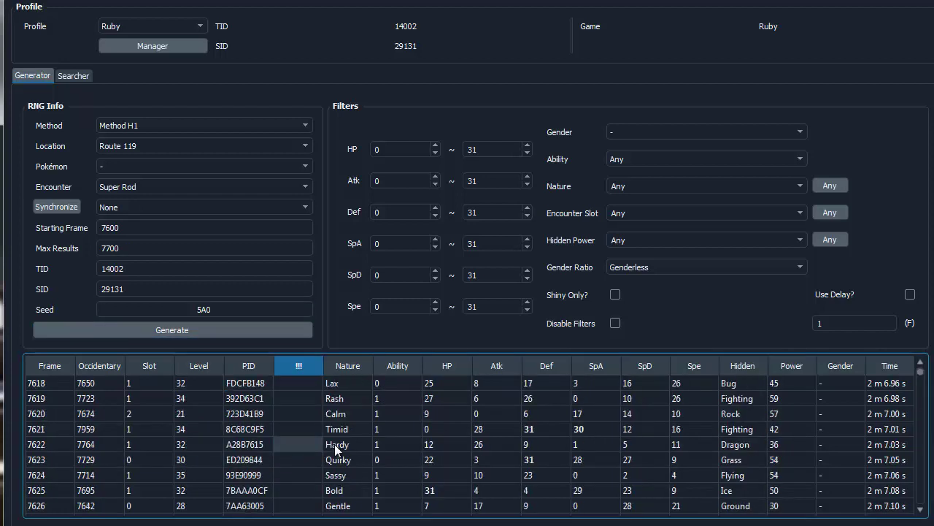
scroll(395, 479, "down", 12)
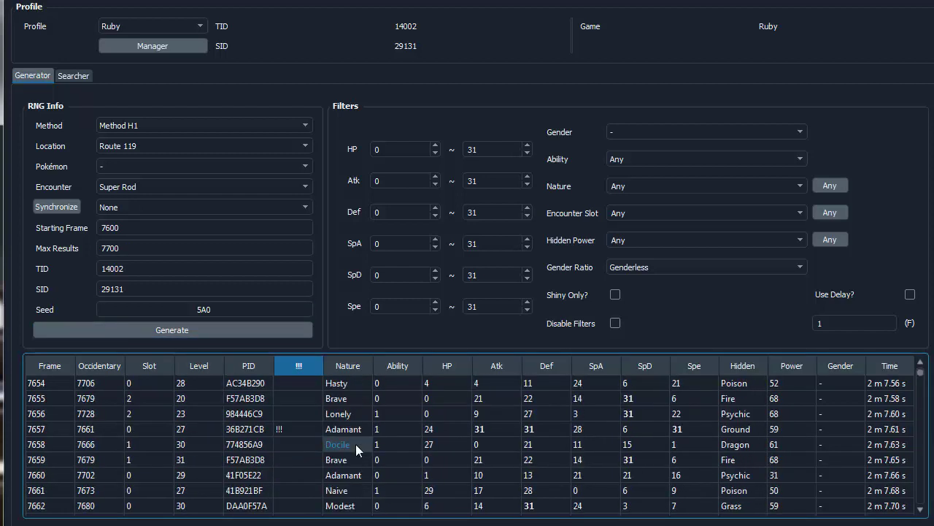
left_click_drag(306, 431, 36, 428)
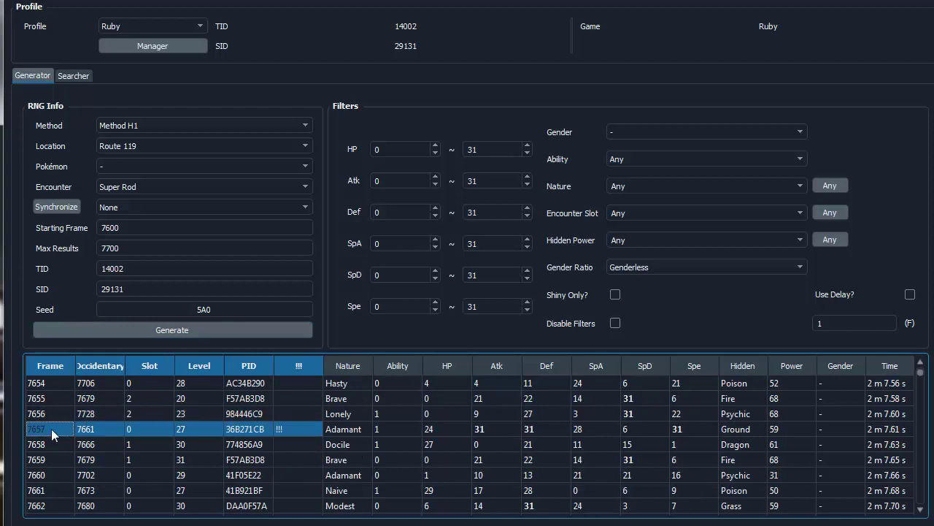
left_click(356, 435)
left_click(199, 429)
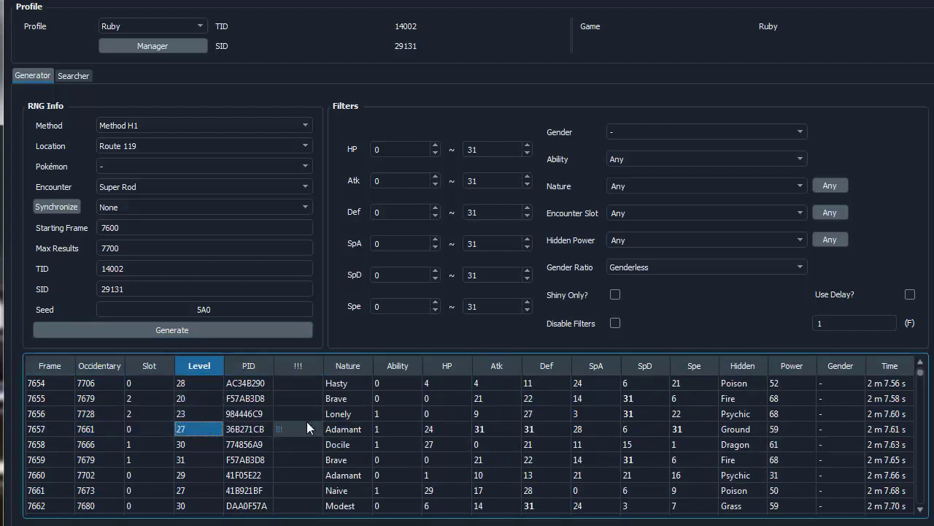
left_click_drag(307, 428, 284, 448)
scroll(281, 434, "up", 1)
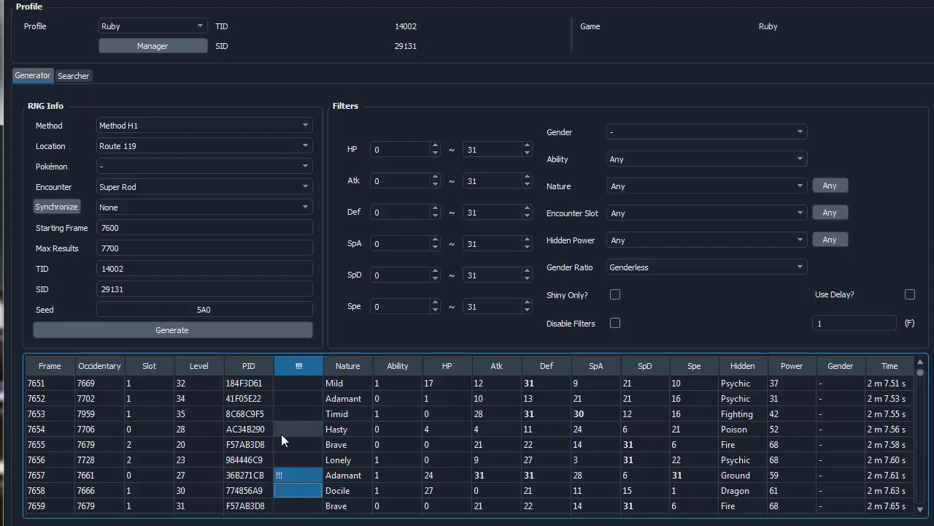
scroll(482, 462, "down", 2)
scroll(419, 448, "up", 2)
scroll(422, 451, "down", 1)
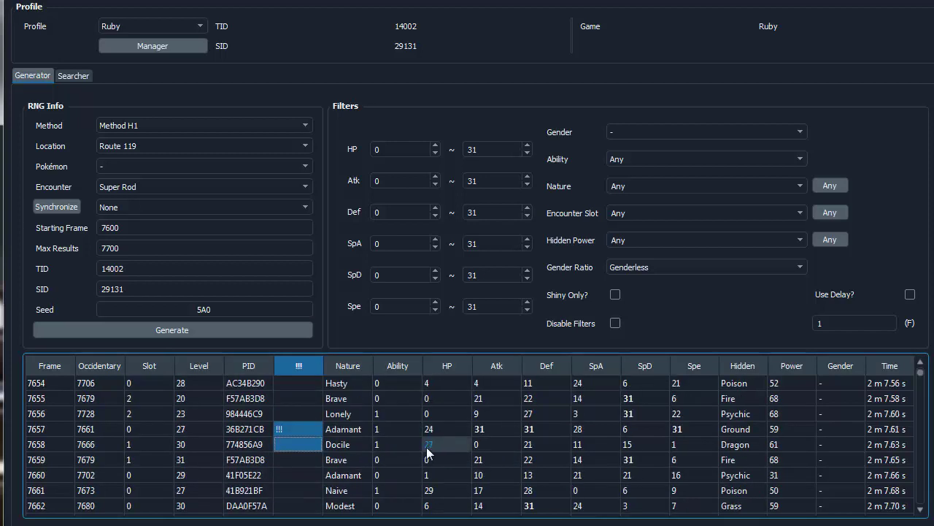
left_click(246, 428)
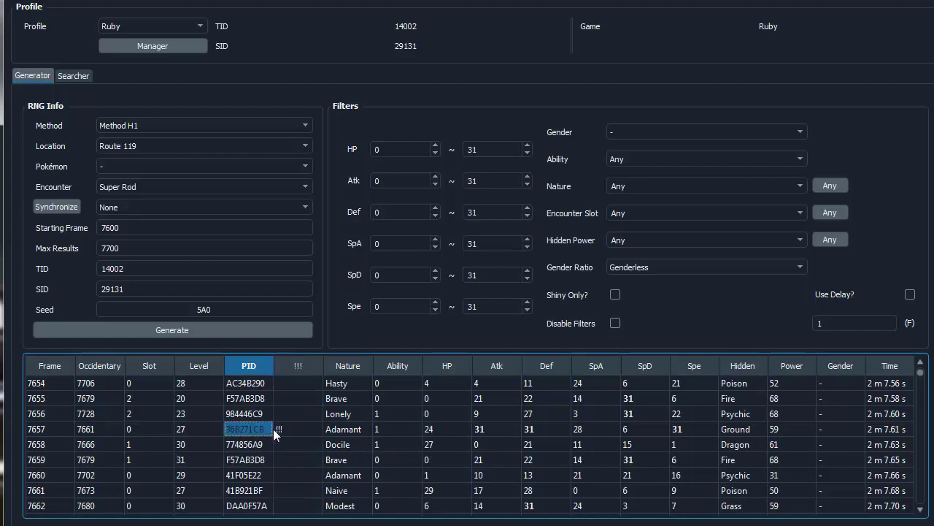
left_click(158, 231)
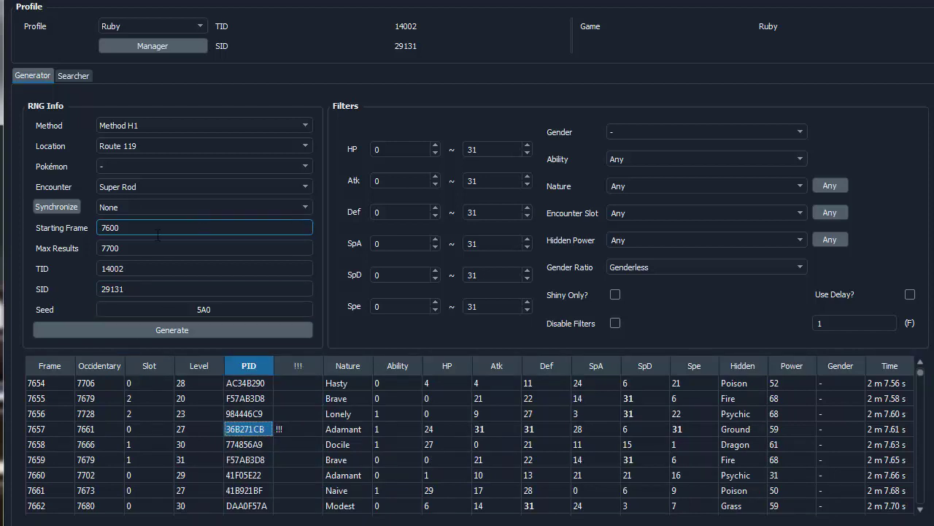
left_click(173, 330)
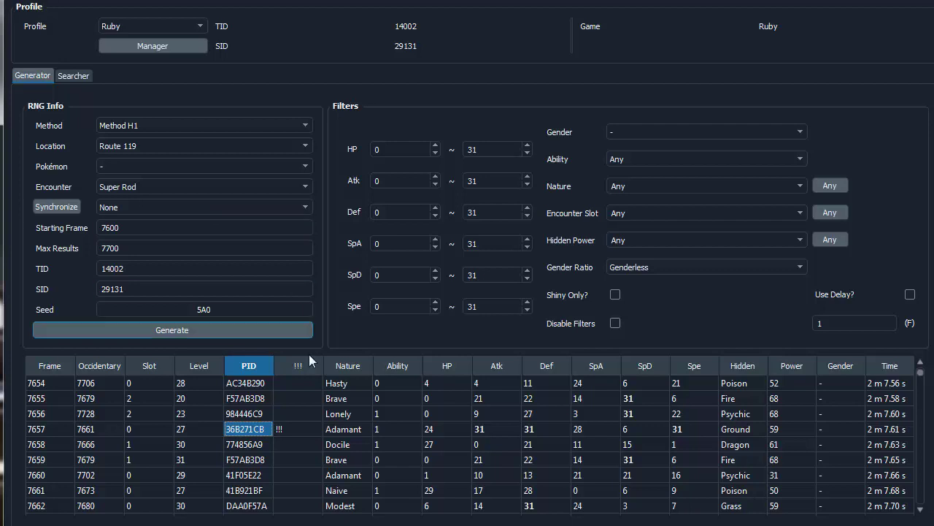
scroll(389, 385, "down", 1)
scroll(389, 386, "up", 1)
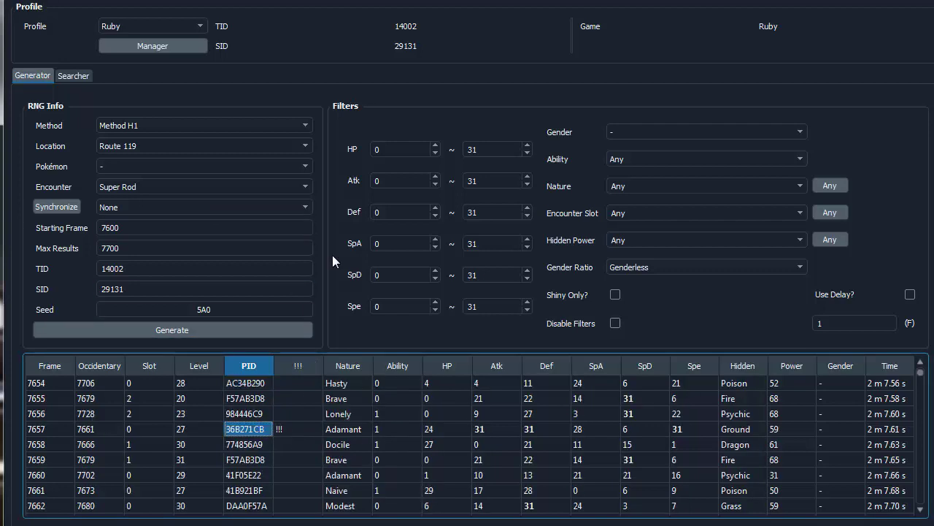
Step: Try Method H2, regenerate the list and highlight the IVs of frame 7657 from HP to Spe
left_click(161, 133)
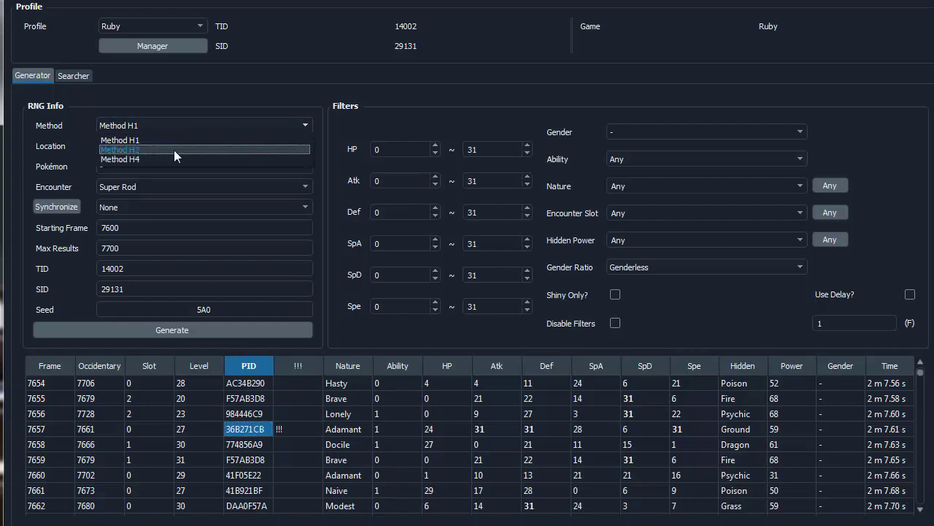
left_click(116, 151)
left_click(194, 329)
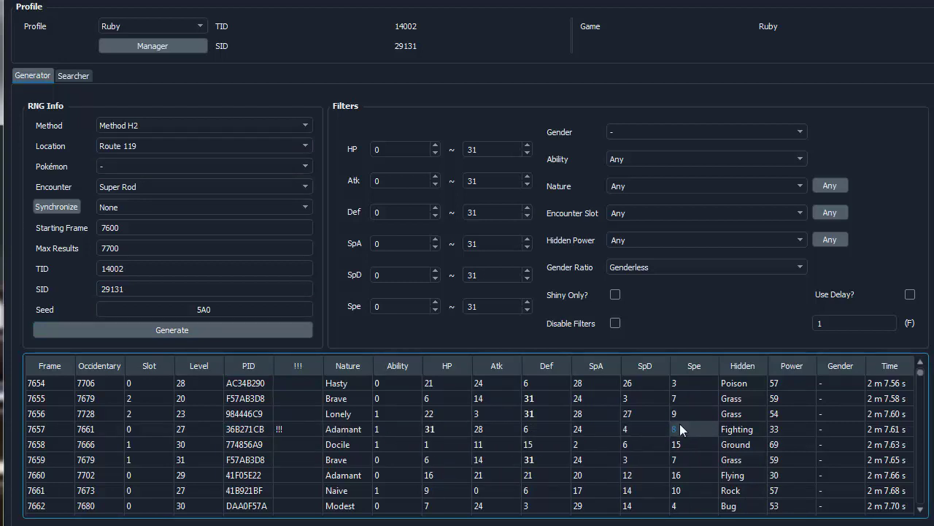
left_click_drag(690, 428, 436, 431)
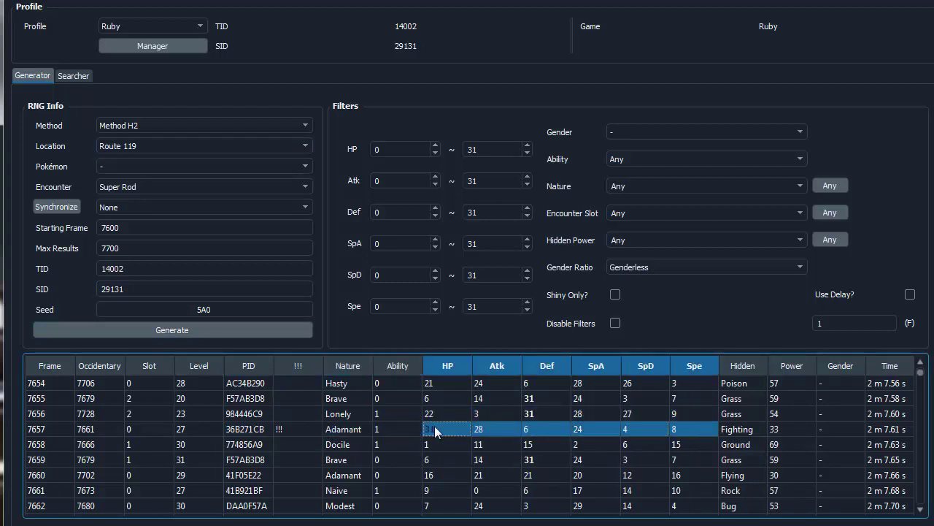
left_click(437, 430)
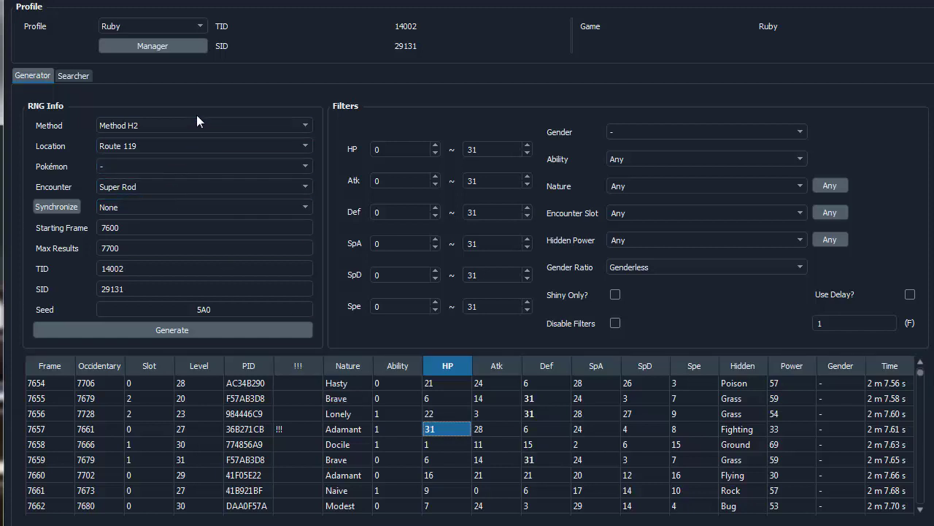
Step: Set the method back to Method H1 and regenerate the list of frames
left_click(176, 130)
left_click(164, 142)
left_click(224, 326)
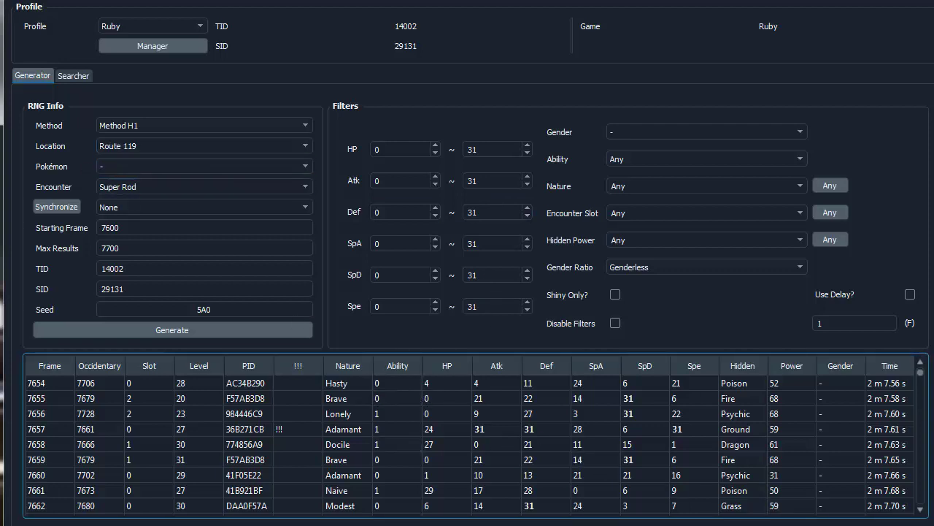
Step: Examine the nature, level and IVs of frame 7657 and compare its nature with the surrounding frames
left_click(181, 150)
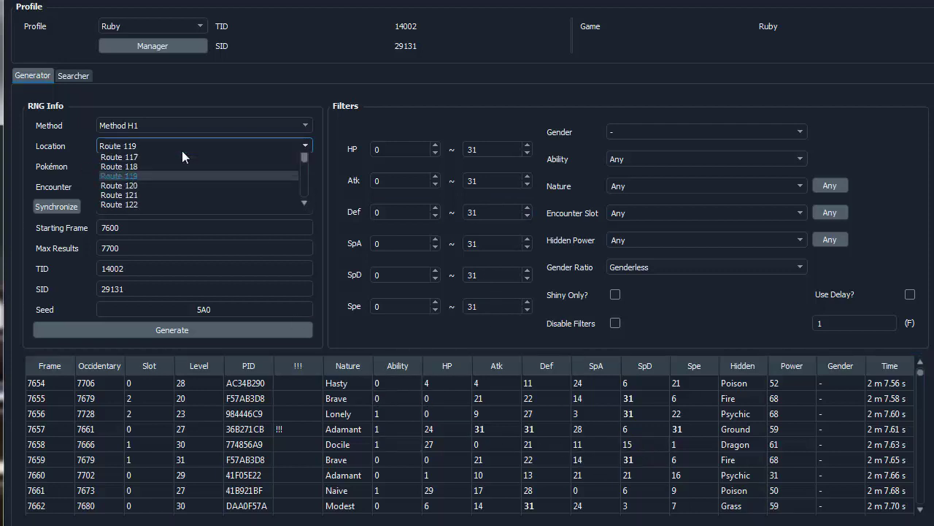
left_click(182, 152)
left_click(340, 431)
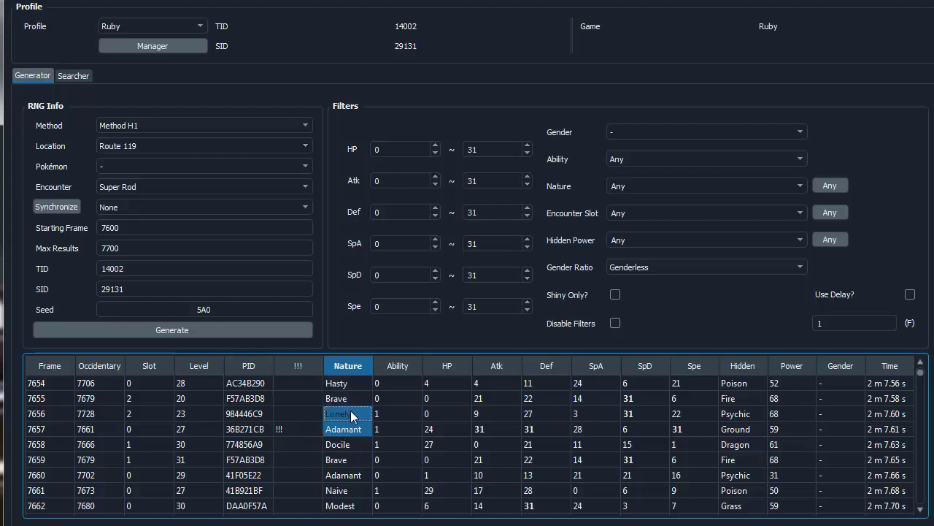
left_click(342, 459)
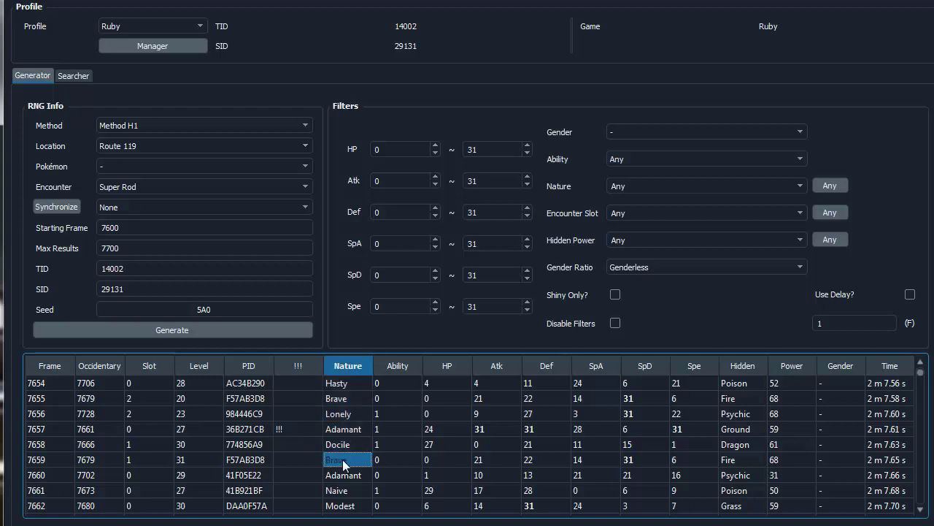
left_click(205, 431)
double_click(213, 431)
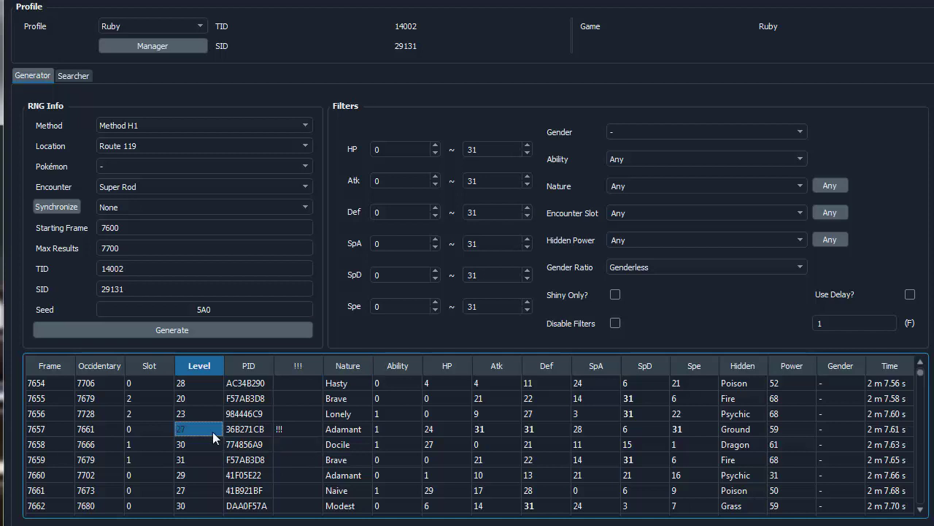
key("Tab")
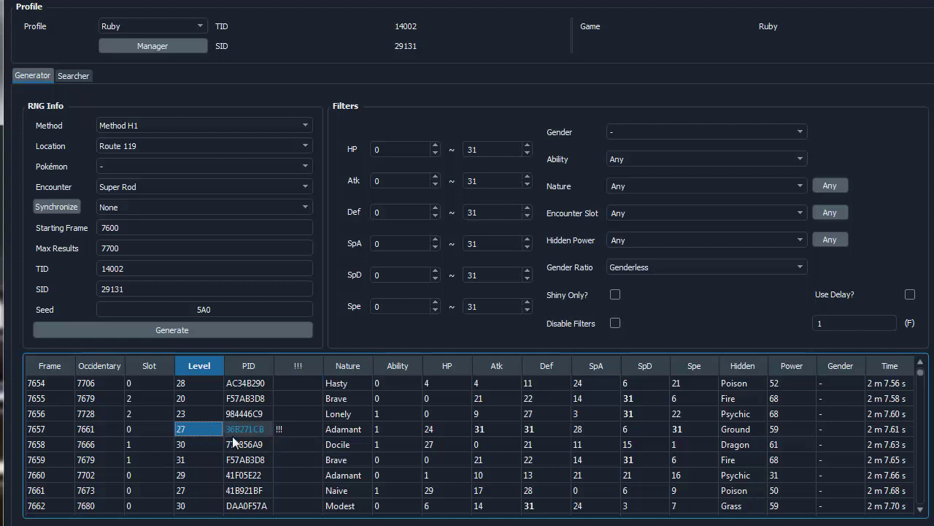
scroll(234, 442, "up", 1)
scroll(241, 467, "down", 2)
scroll(256, 475, "up", 1)
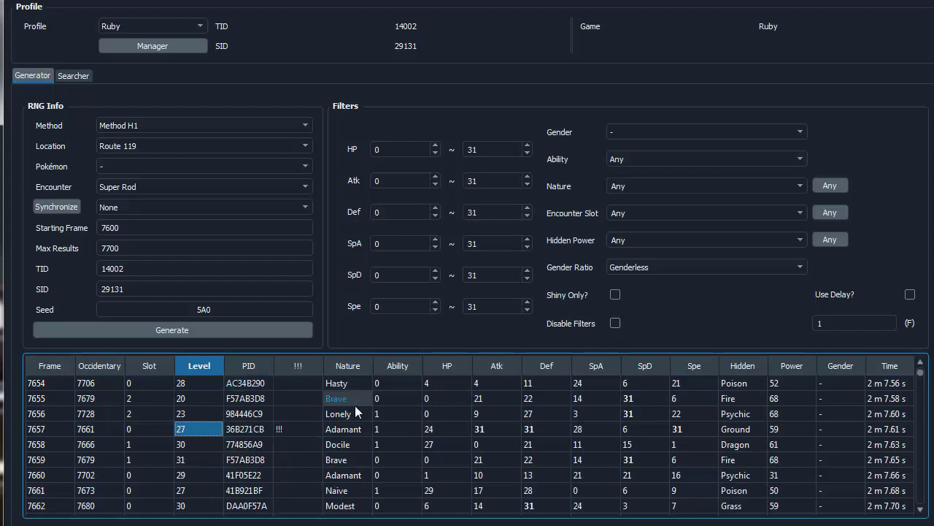
left_click_drag(363, 434, 636, 432)
left_click(636, 431)
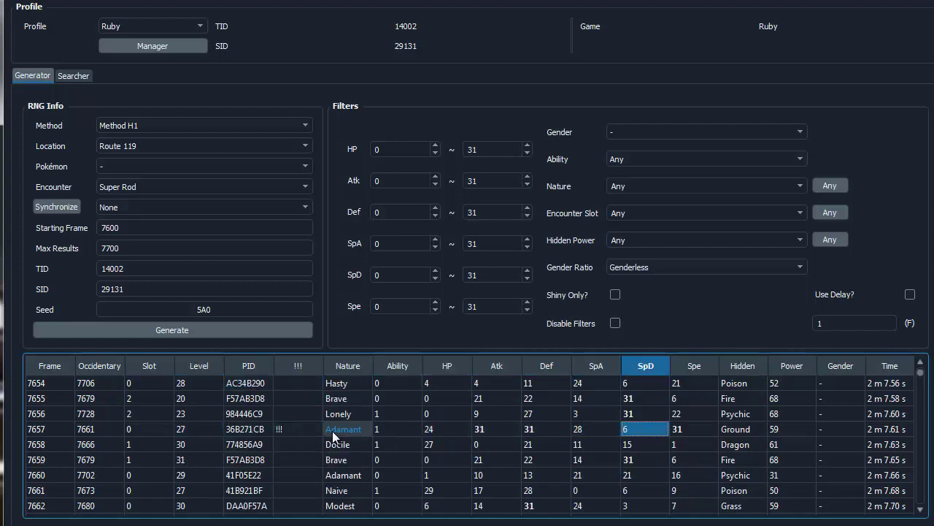
left_click(335, 431)
left_click(375, 430)
left_click(343, 430)
left_click(151, 128)
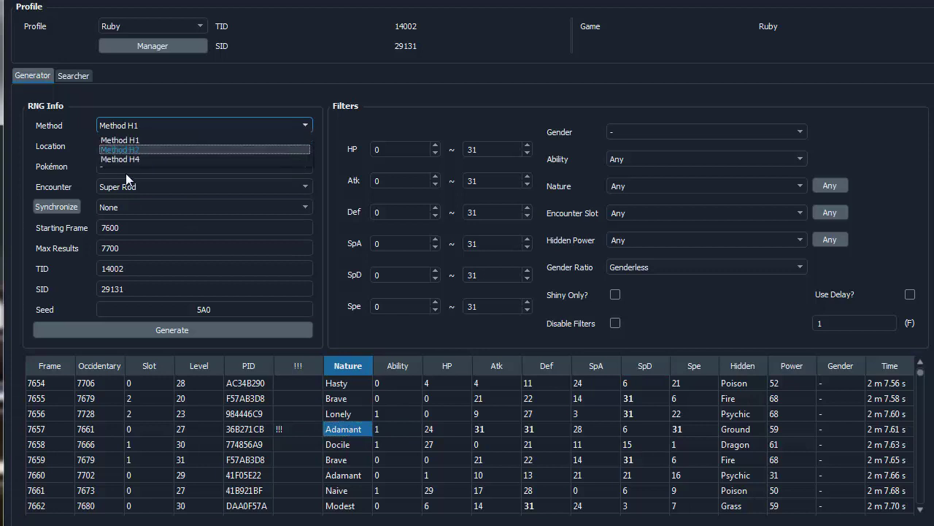
left_click(219, 148)
key("Up")
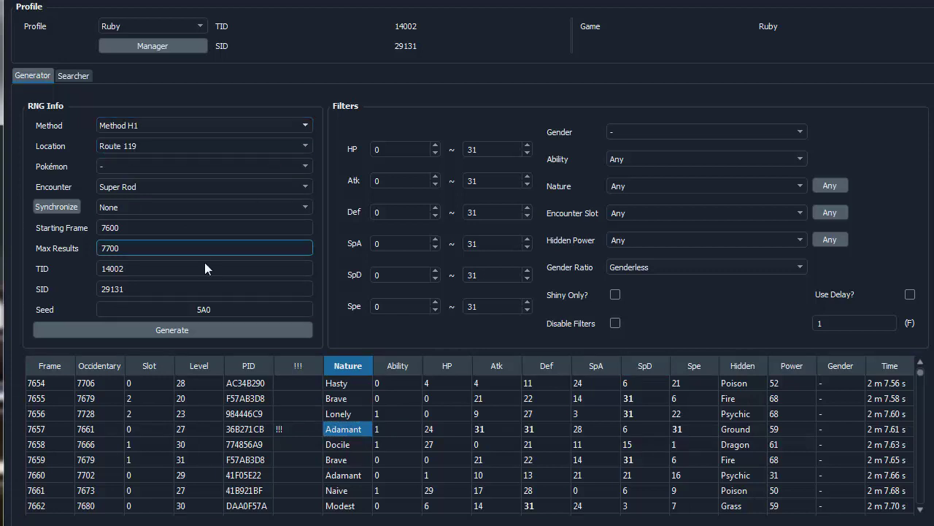
double_click(204, 309)
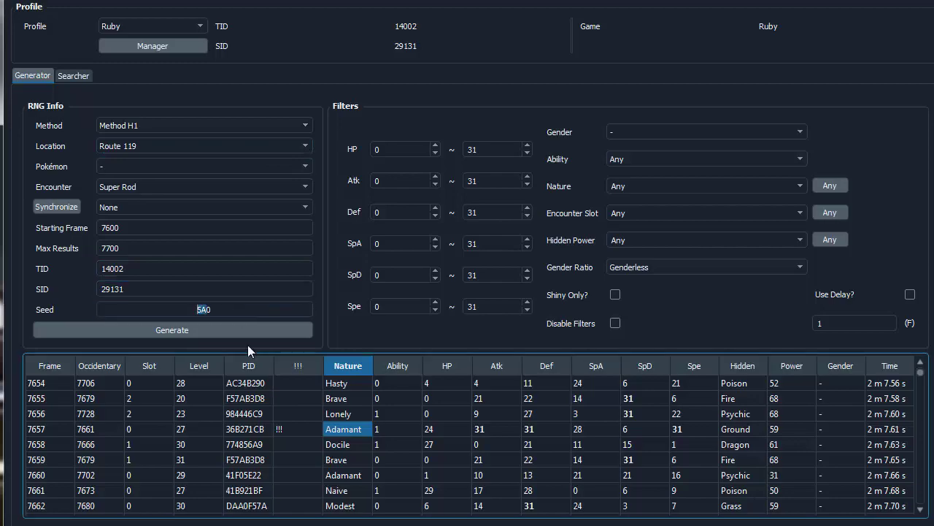
left_click(241, 331)
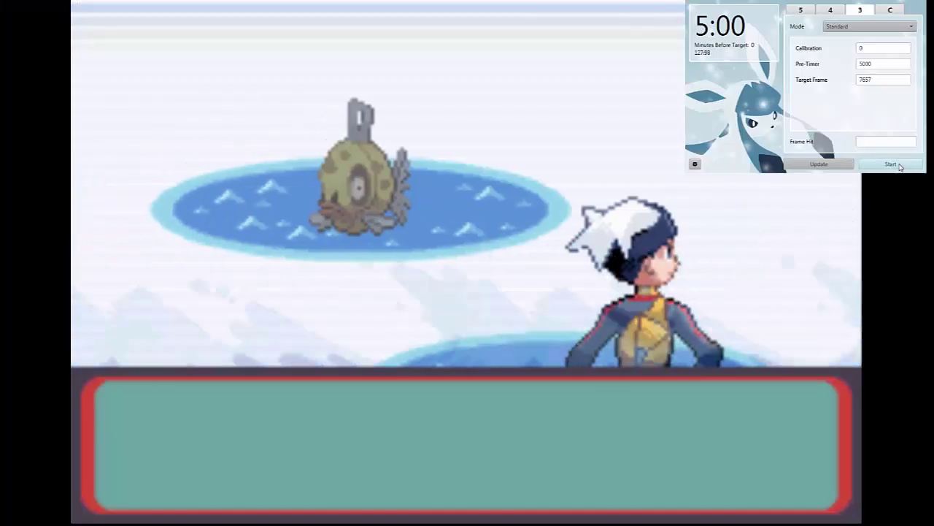
Step: Switch to the game, start EonTimer with target frame 7657, reset the game as the 5000 pre-timer ends and load the save
left_click(900, 167)
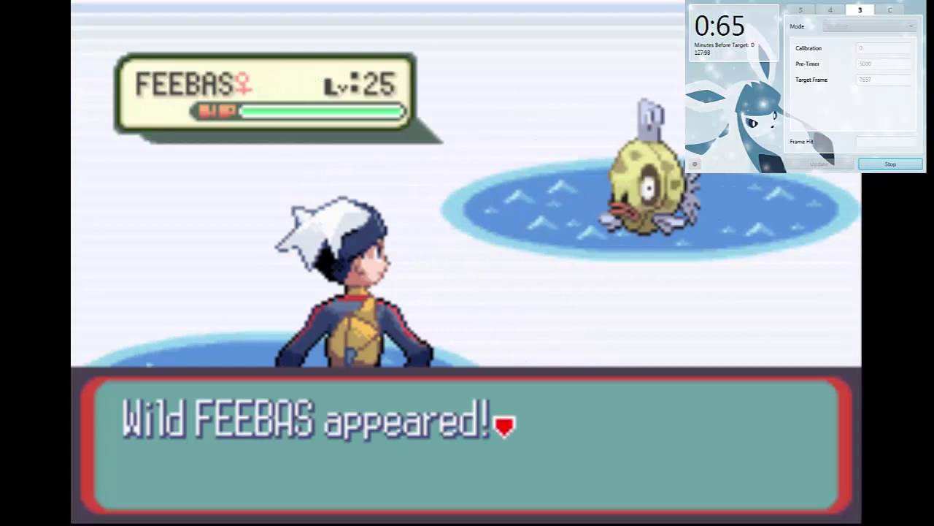
key("ctrl+r")
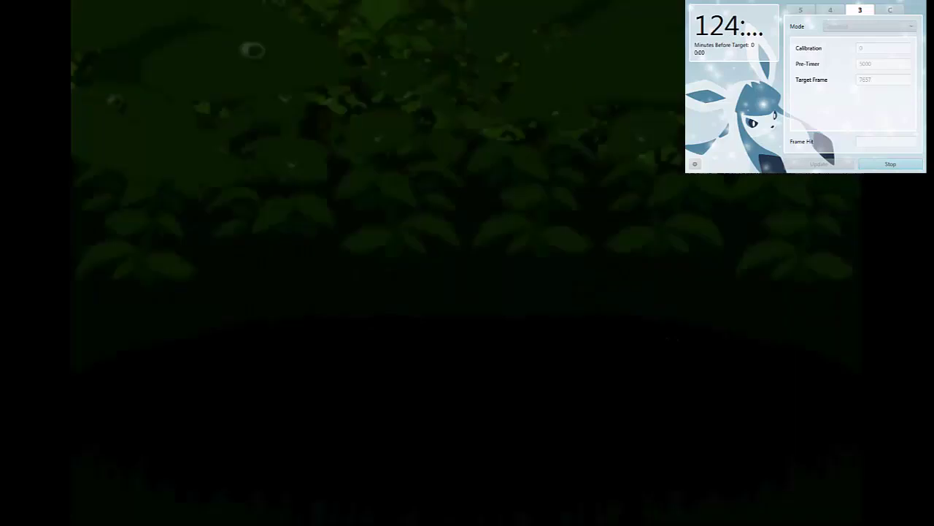
key("Return")
key("Return")
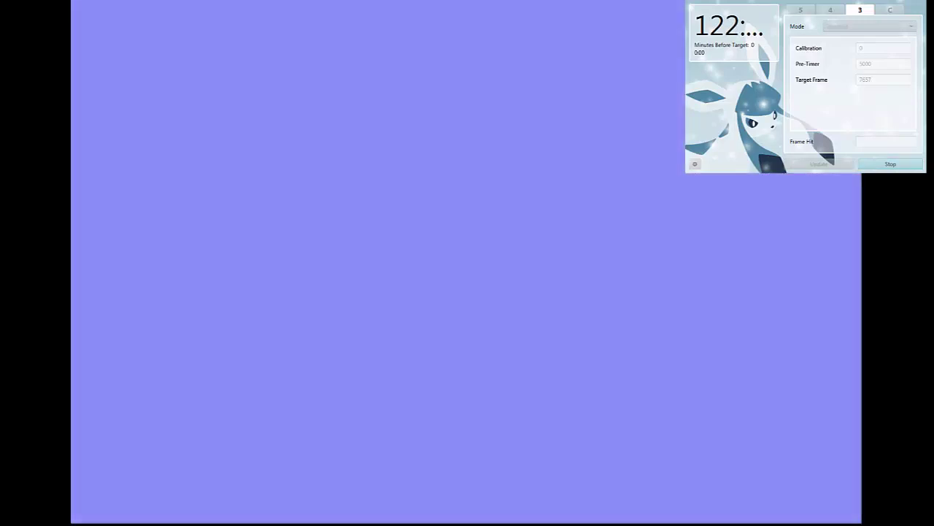
key("Return")
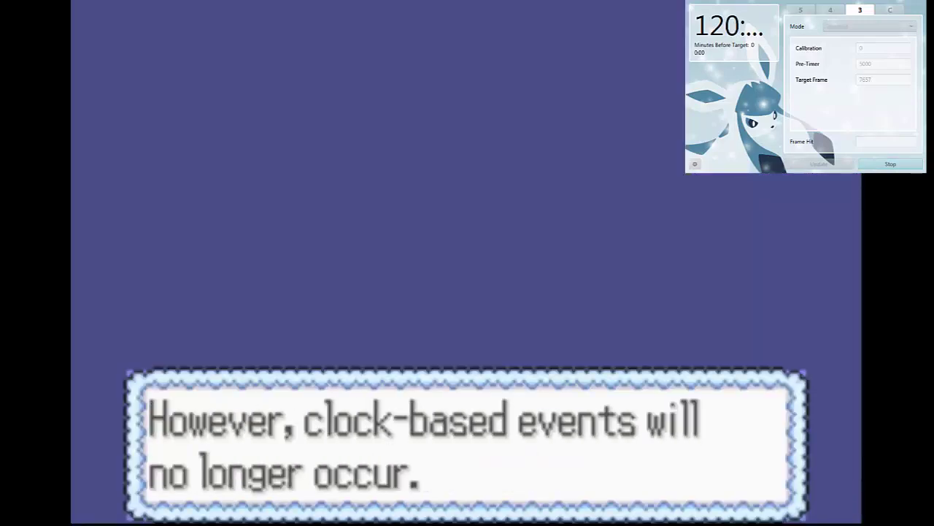
key("Return")
Step: Fish on Route 119 and hook the Pokémon as the timer runs down to the target frame
key("BackSpace")
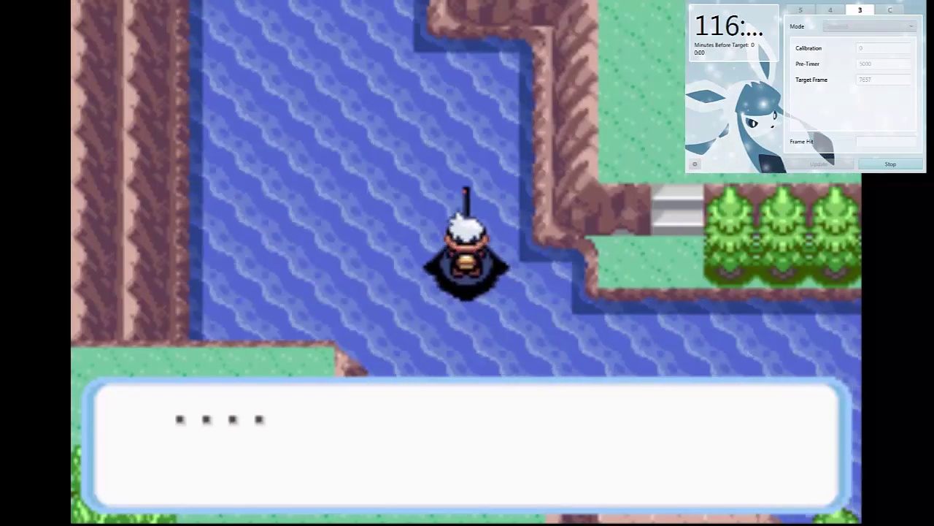
key("Return")
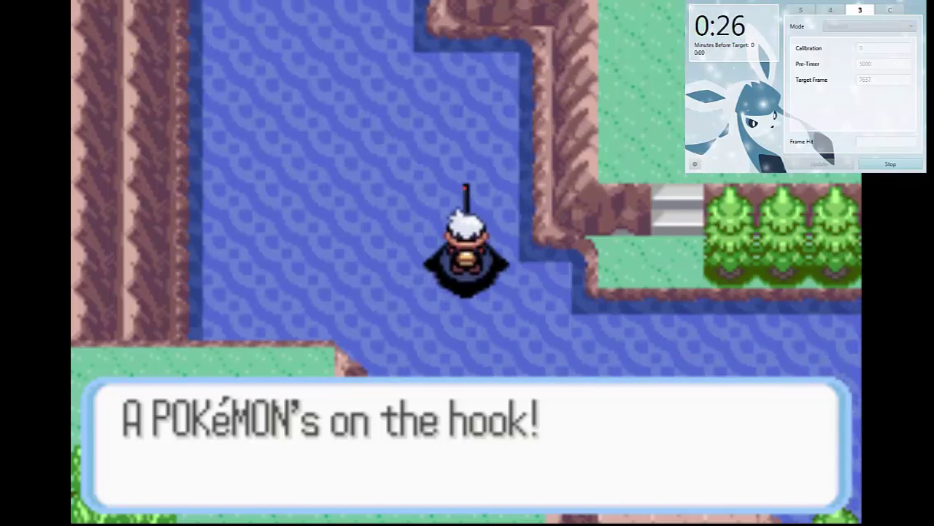
key("z")
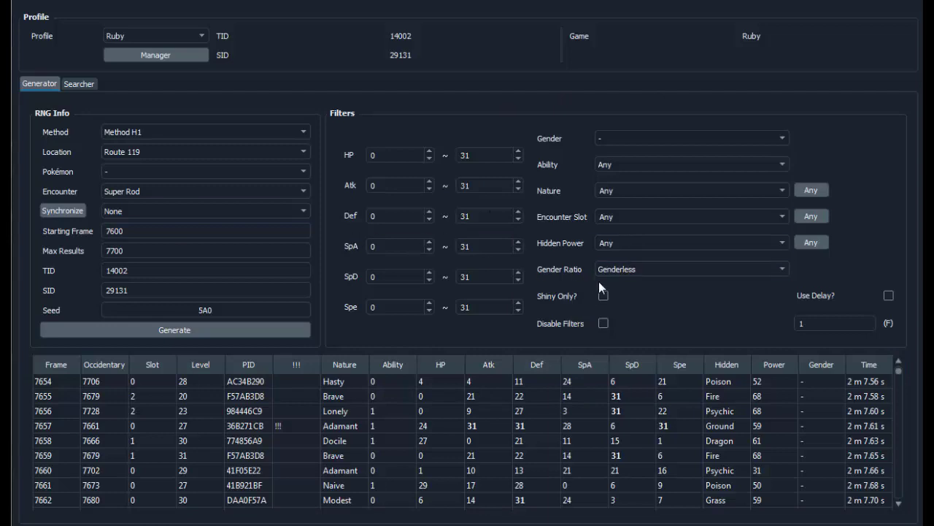
Step: Compare the natures and PIDs of frame 7657 and its neighbours in PokéFinder to look for the frame hit
left_click(440, 412)
scroll(446, 437, "up", 1)
scroll(424, 460, "down", 1)
left_click(329, 441)
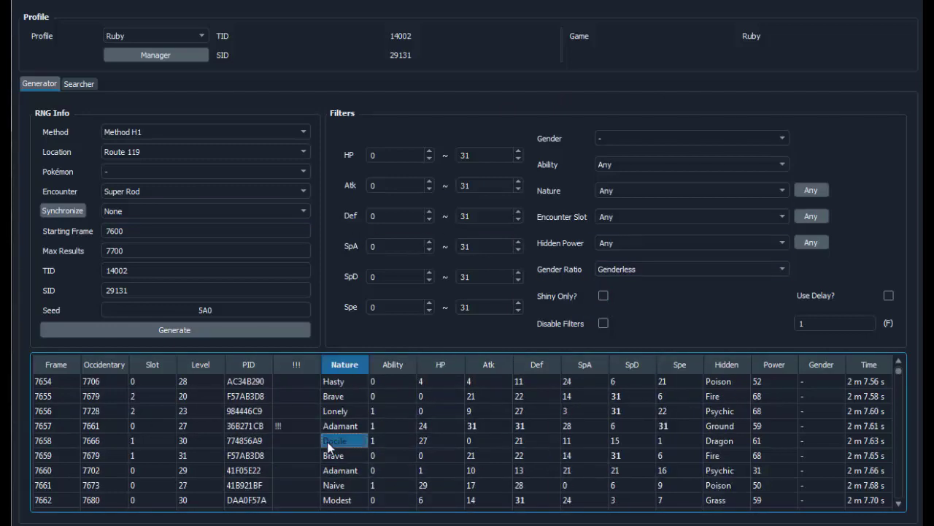
scroll(417, 484, "up", 2)
scroll(428, 445, "down", 2)
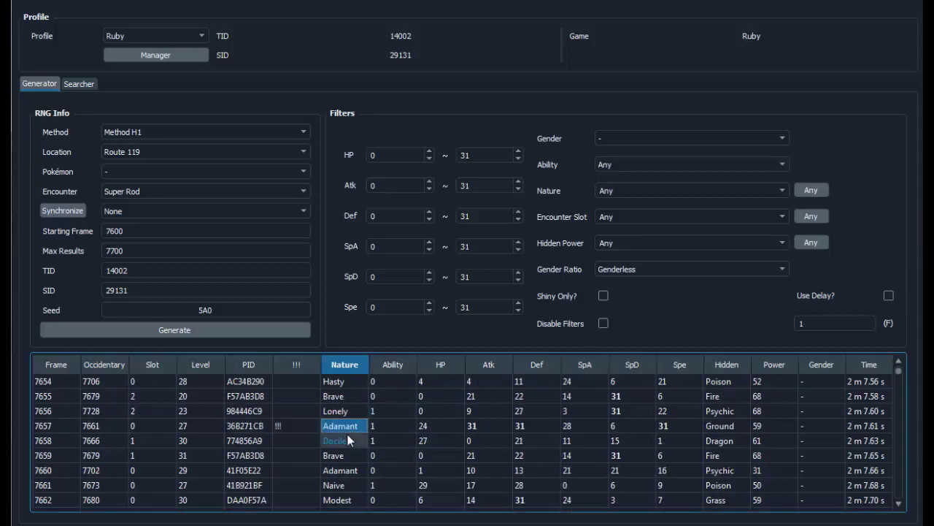
left_click(246, 426)
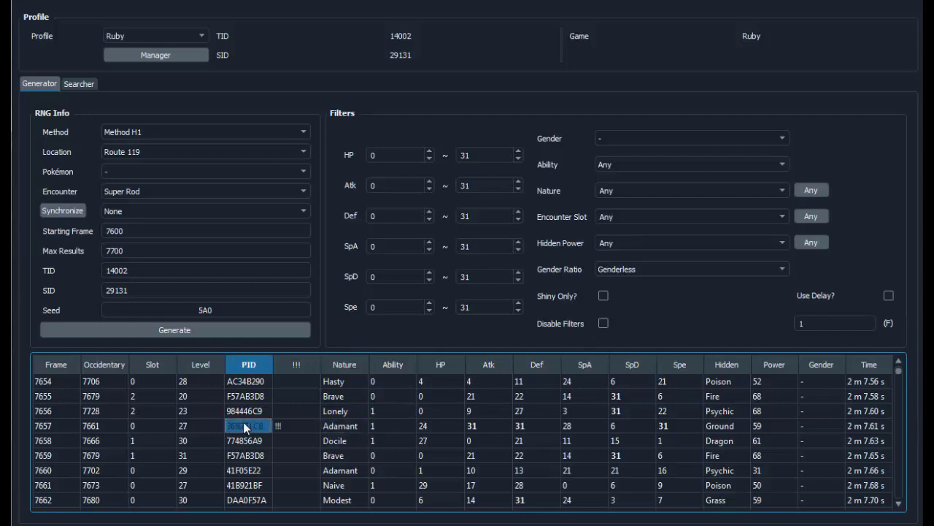
scroll(232, 438, "down", 1)
scroll(230, 444, "down", 1)
scroll(265, 449, "up", 2)
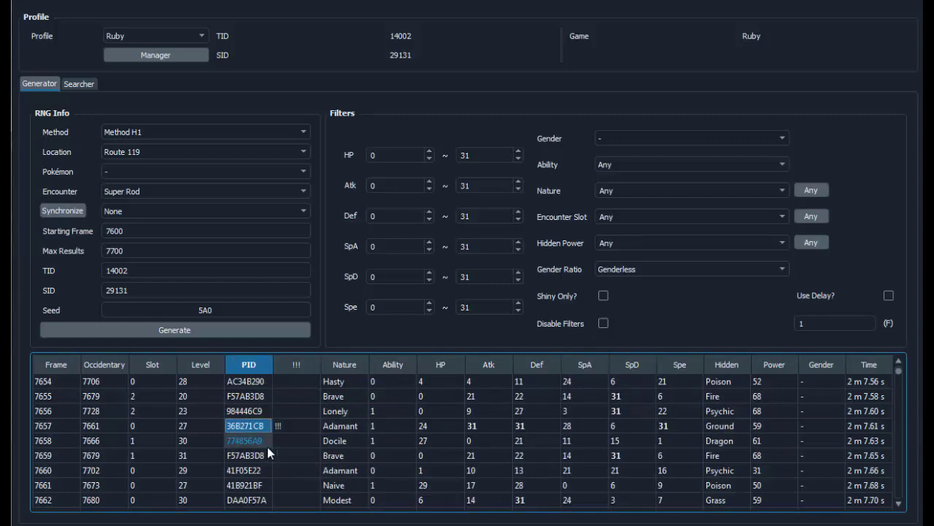
Step: Look through the Hasty frames around 7657 and highlight frames 7664, 7654 and 7642 to compare their levels
scroll(285, 446, "down", 1)
left_click_drag(347, 484, 207, 488)
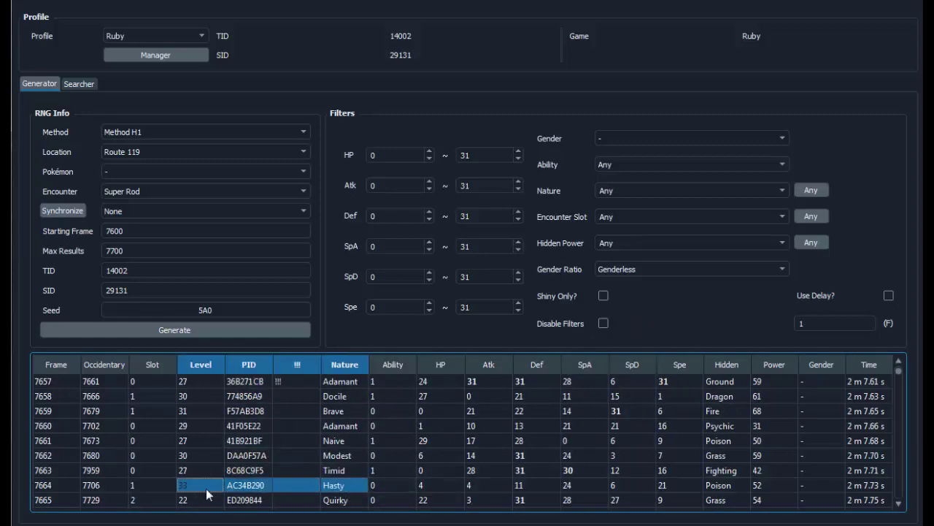
scroll(219, 489, "up", 2)
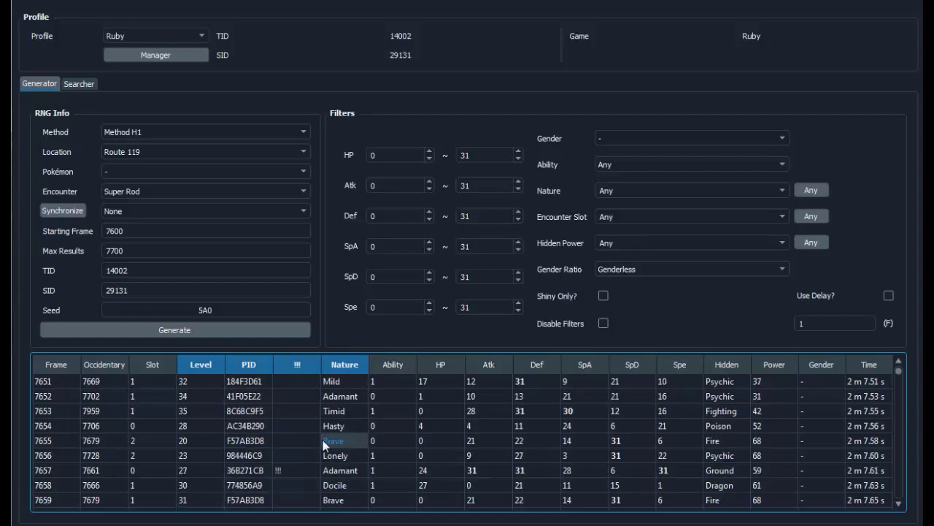
left_click(345, 427)
left_click_drag(344, 427, 214, 427)
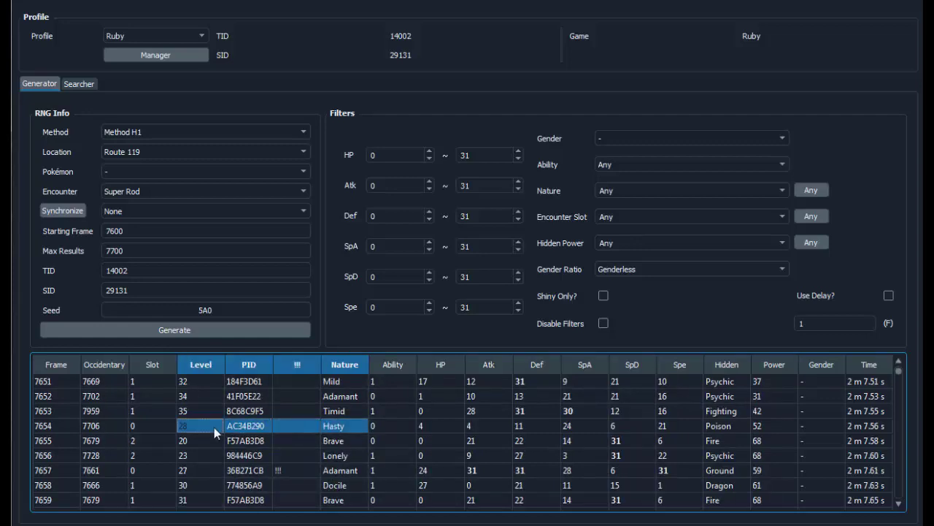
left_click(214, 427)
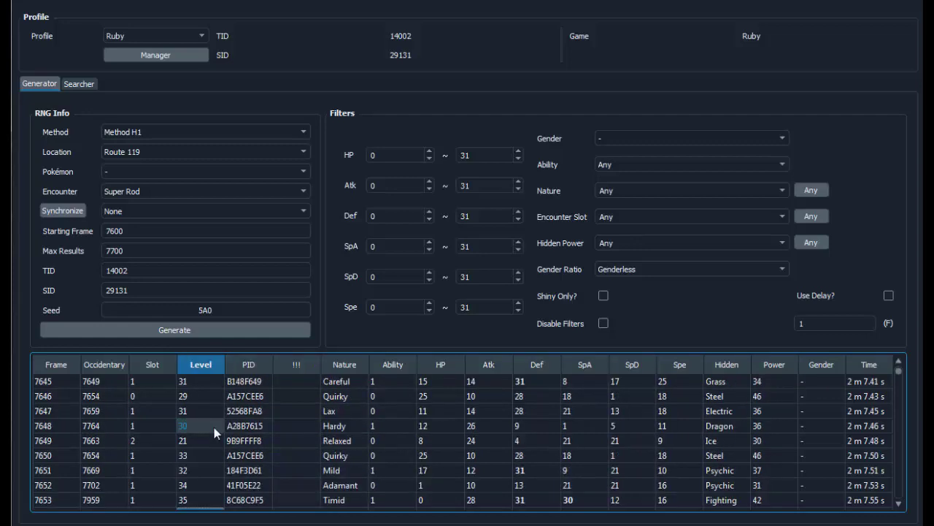
left_click_drag(211, 427, 775, 432)
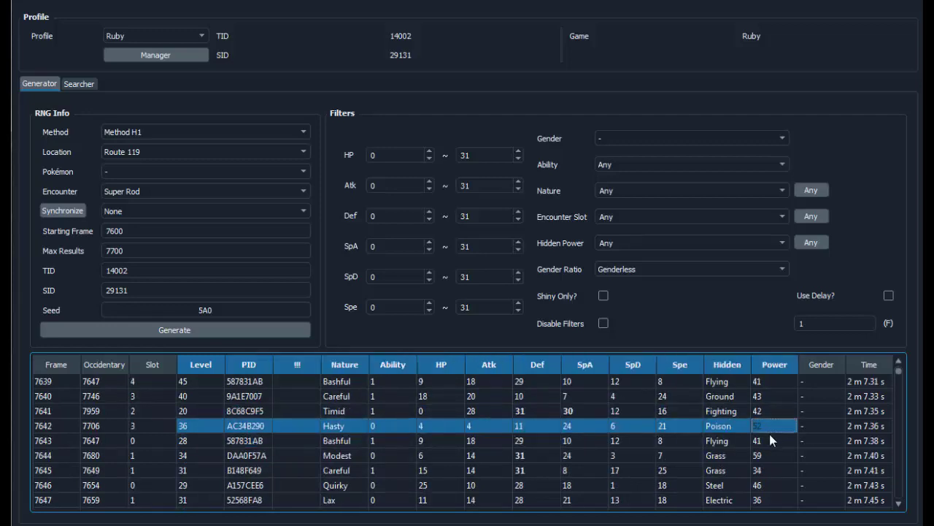
Step: Set the gender ratio to 50% Male / 50% Female, regenerate the list and highlight frame 7642 from level to gender
left_click(625, 268)
left_click(635, 292)
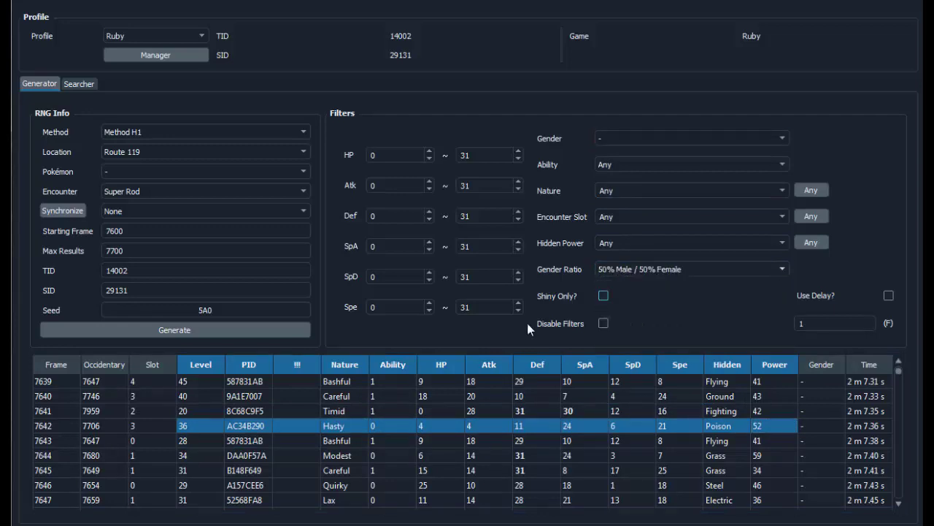
left_click(263, 335)
left_click_drag(776, 427, 191, 429)
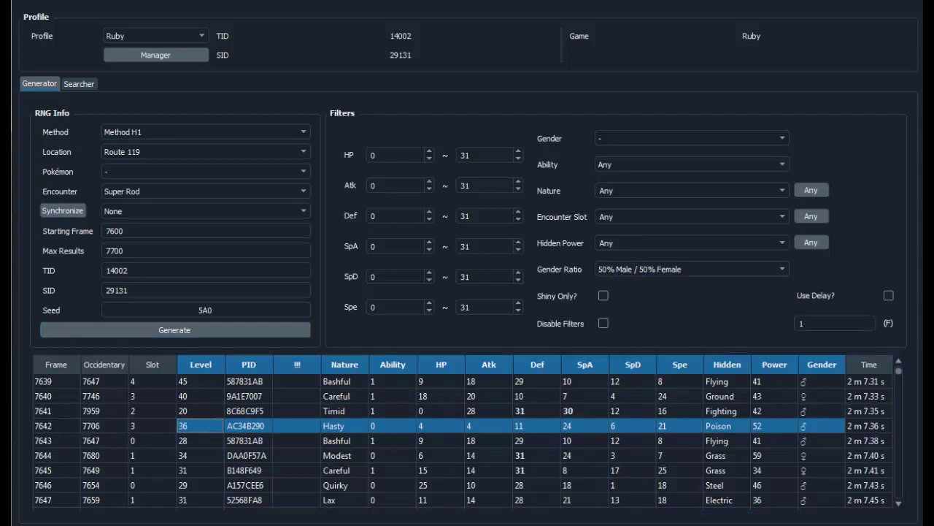
Step: Switch to EonTimer, enter 7642 as the frame hit and update the timer's calibration
key("alt+Tab")
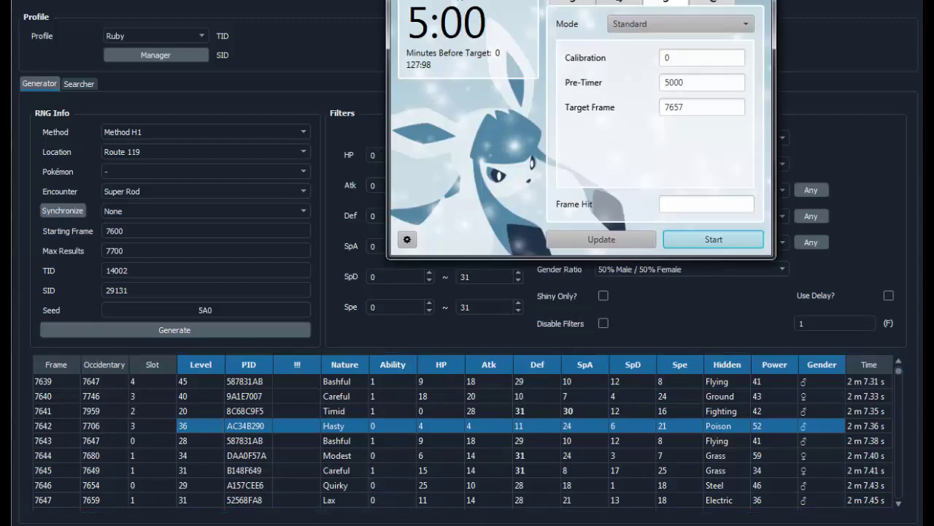
left_click(612, 295)
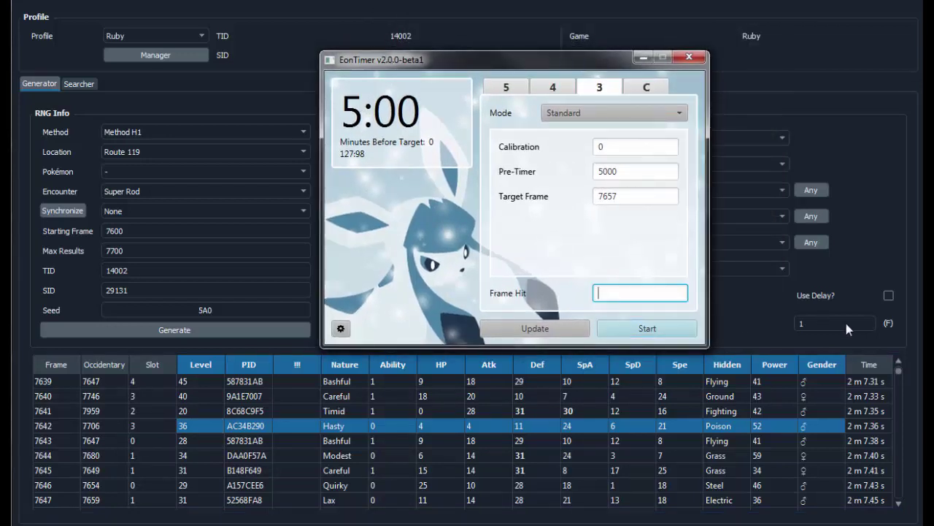
left_click(866, 427)
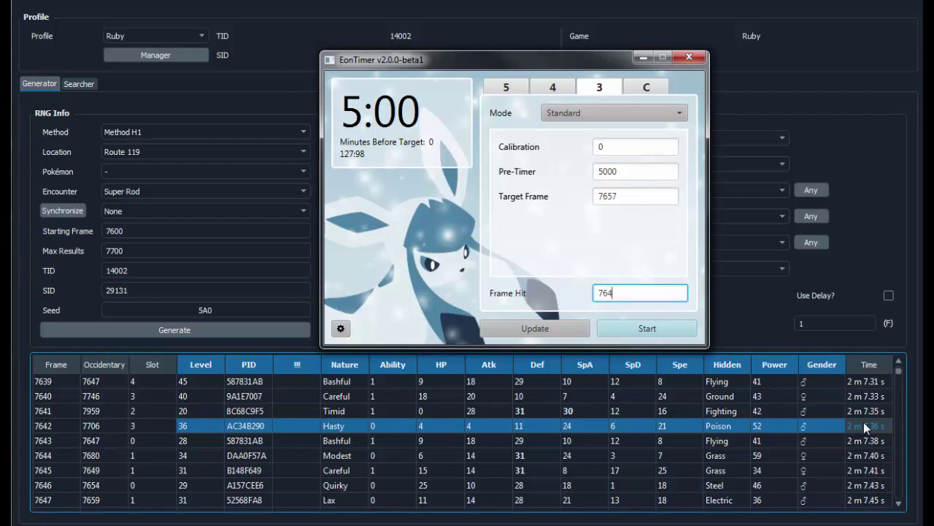
left_click(536, 328)
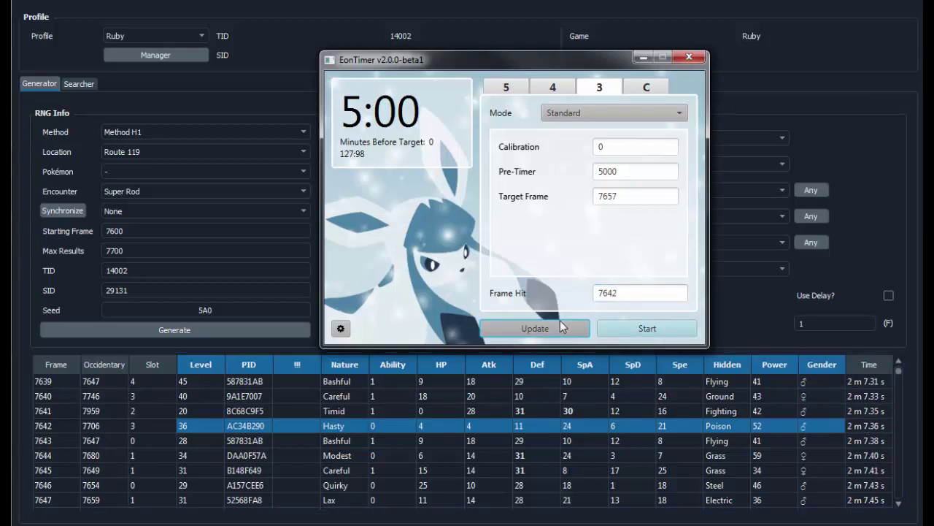
left_click(625, 144)
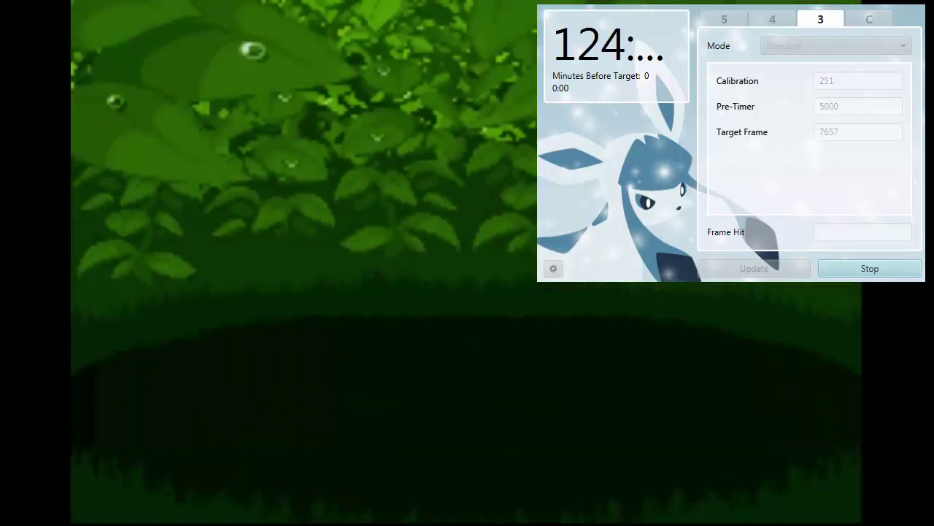
Step: Skip the game's intro, load the save and dismiss the clock message while the recalibrated timer runs
key("Return")
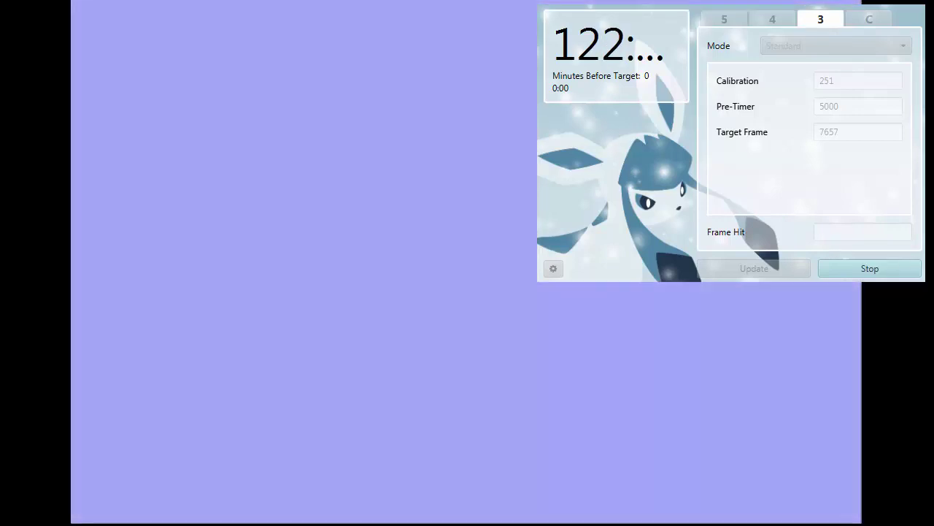
key("x")
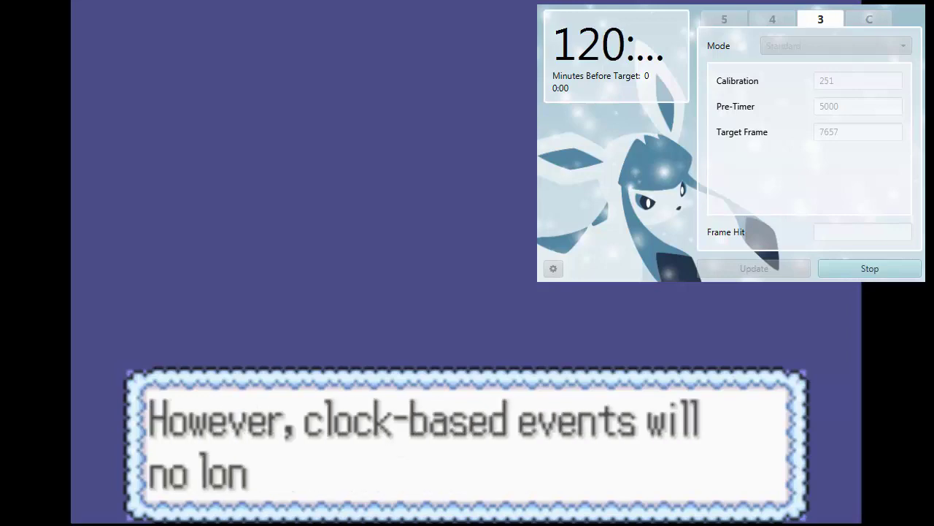
key("x")
Step: Fish on Route 119, respond to each bite and hook the Pokémon when the recalibrated timer reaches zero
key("x")
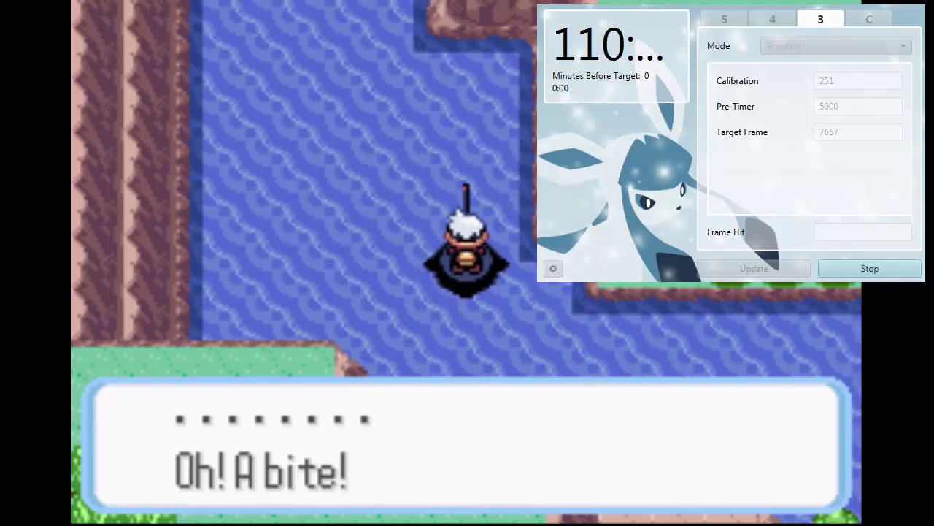
key("z")
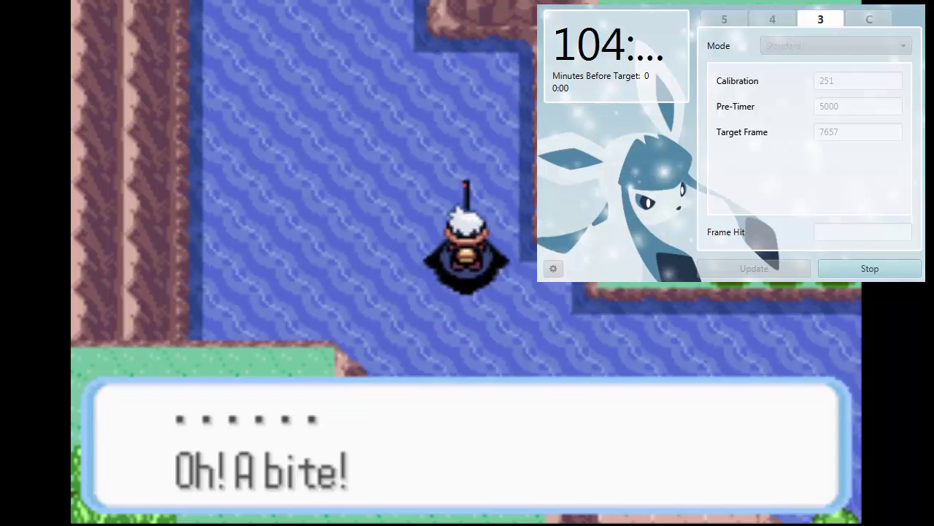
key("z")
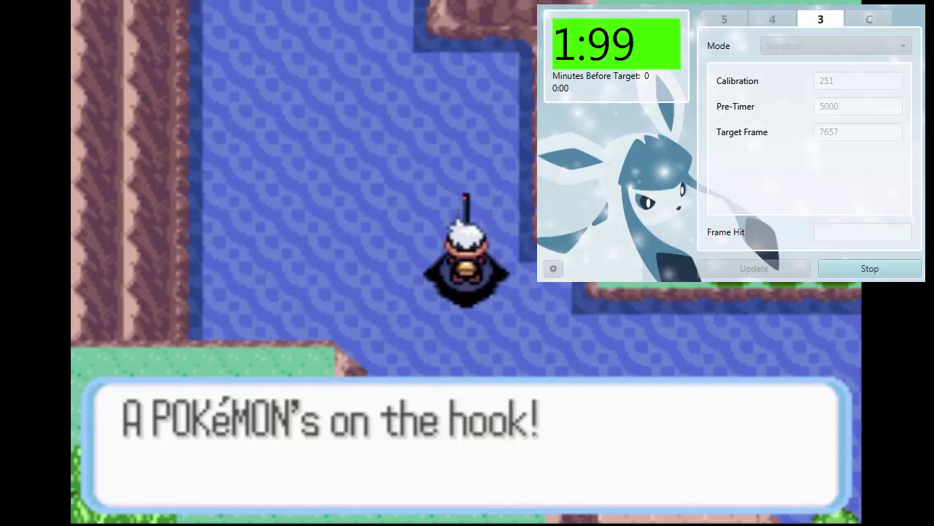
key("z")
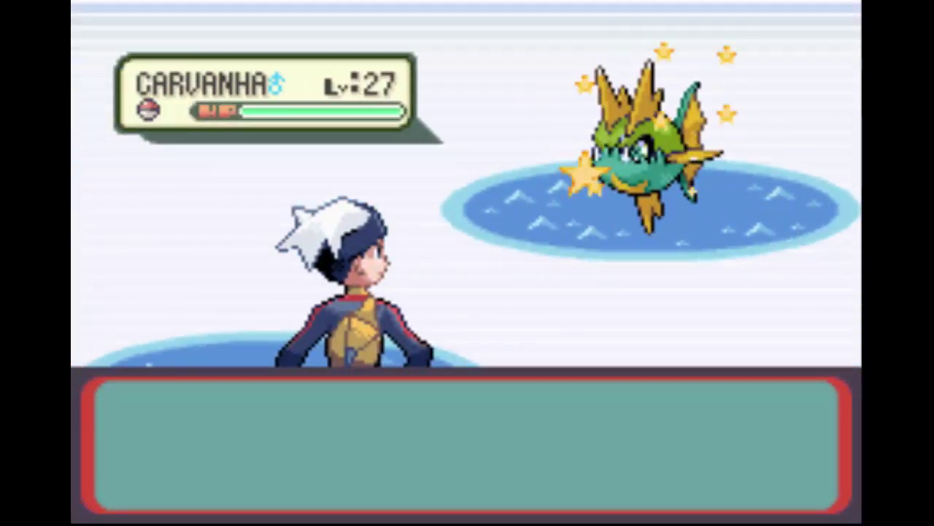
Step: Advance the battle against the wild Carvanha to Medicham's turn and open the bag
key("z")
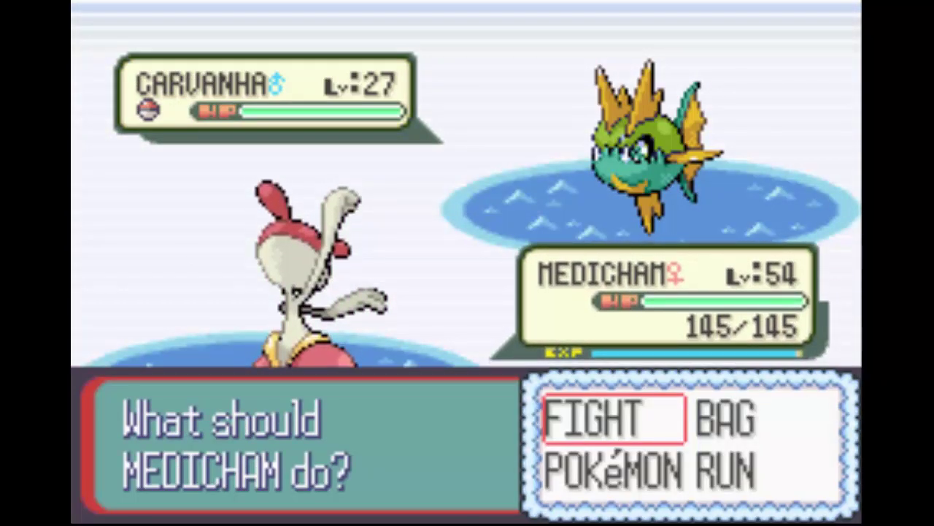
key("Right")
key("z")
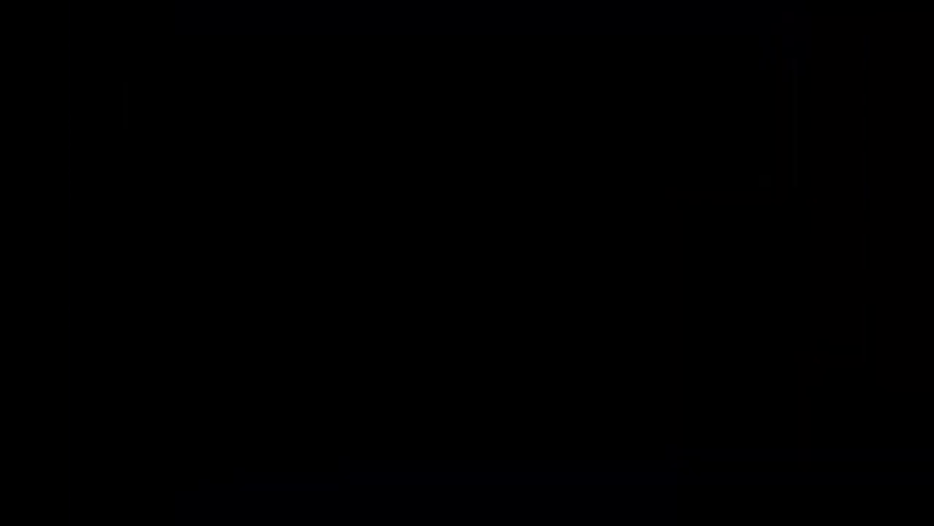
key("Right")
key("z")
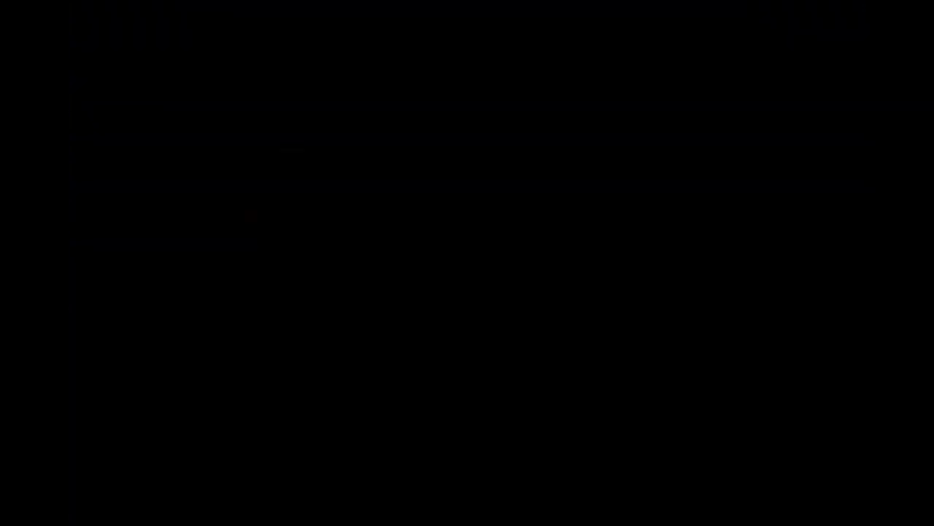